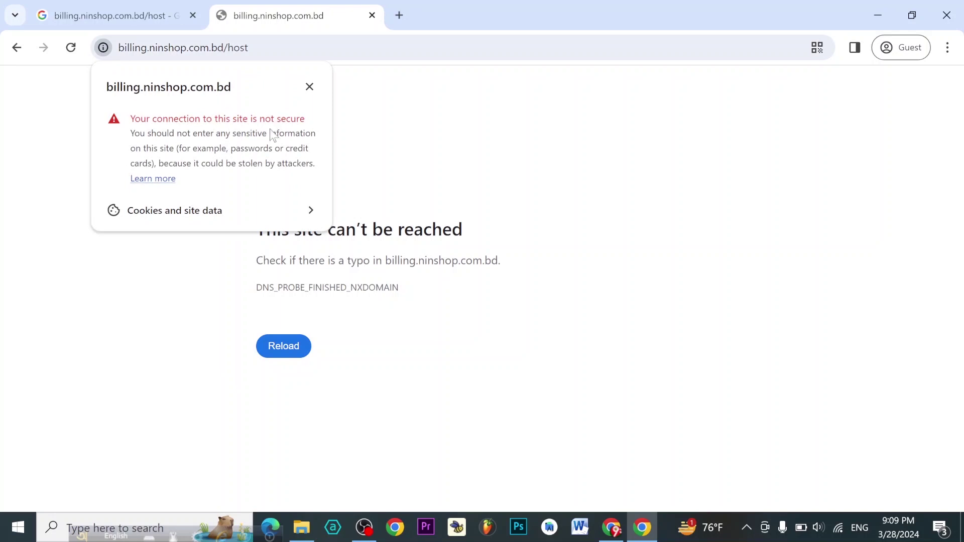
Step: Reload billing.ninshop.com.bd/host and check the site's connection security information
click(309, 87)
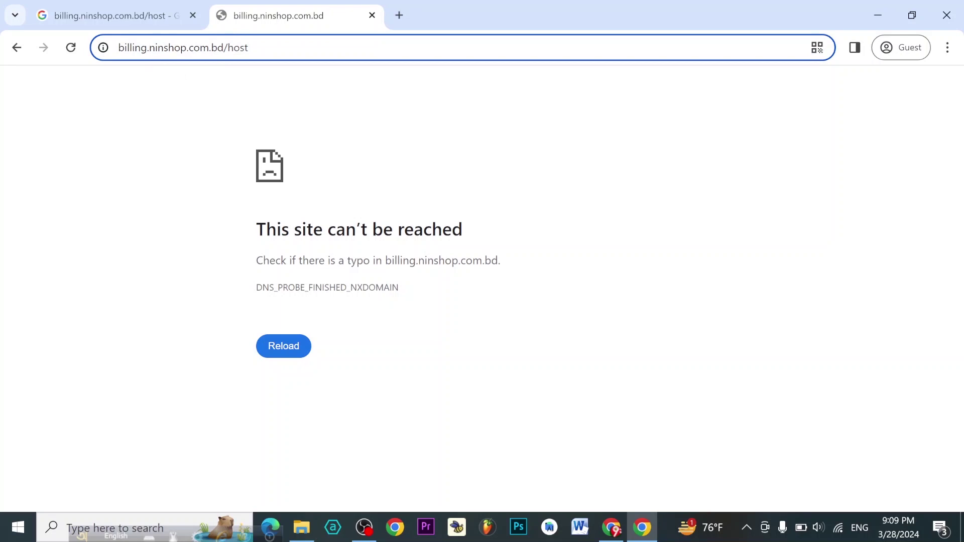
key(Return)
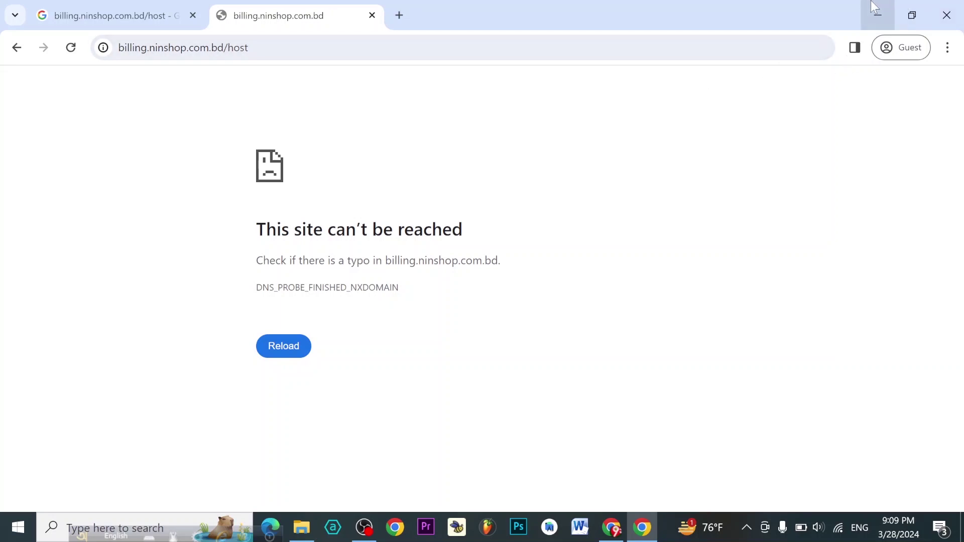
click(102, 47)
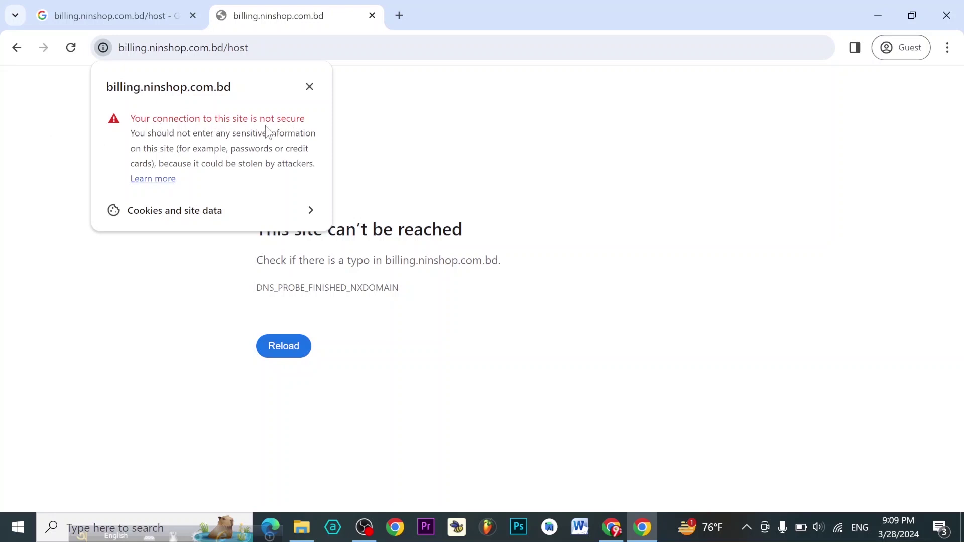
click(309, 87)
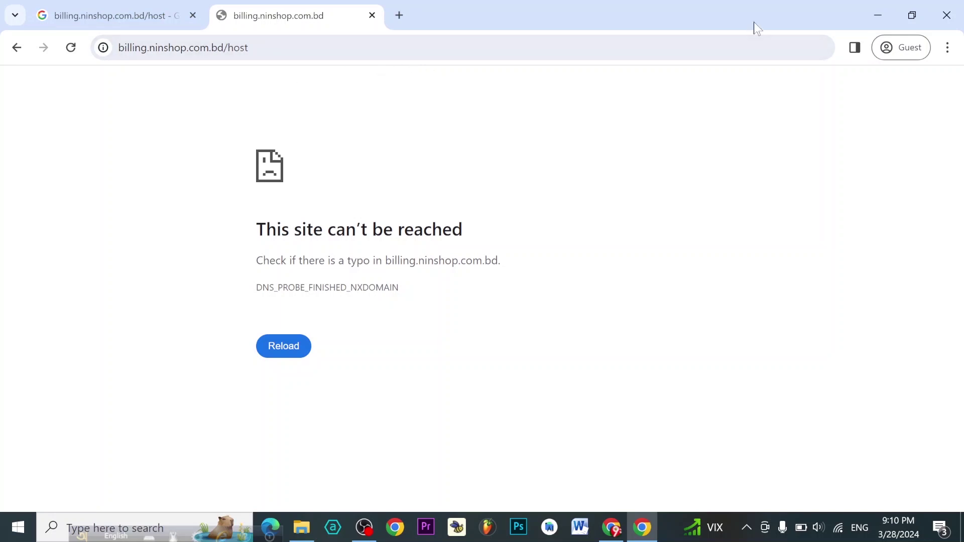
click(869, 2)
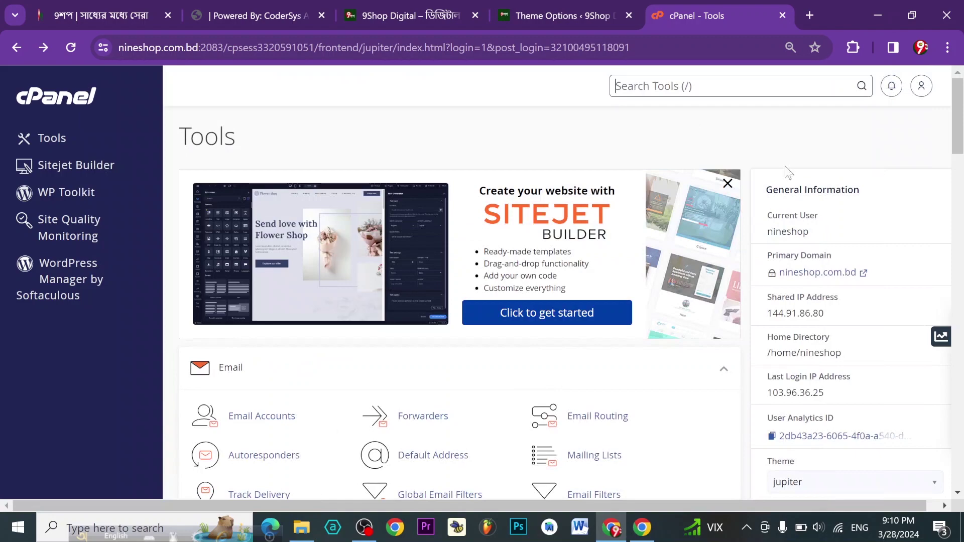
click(875, 10)
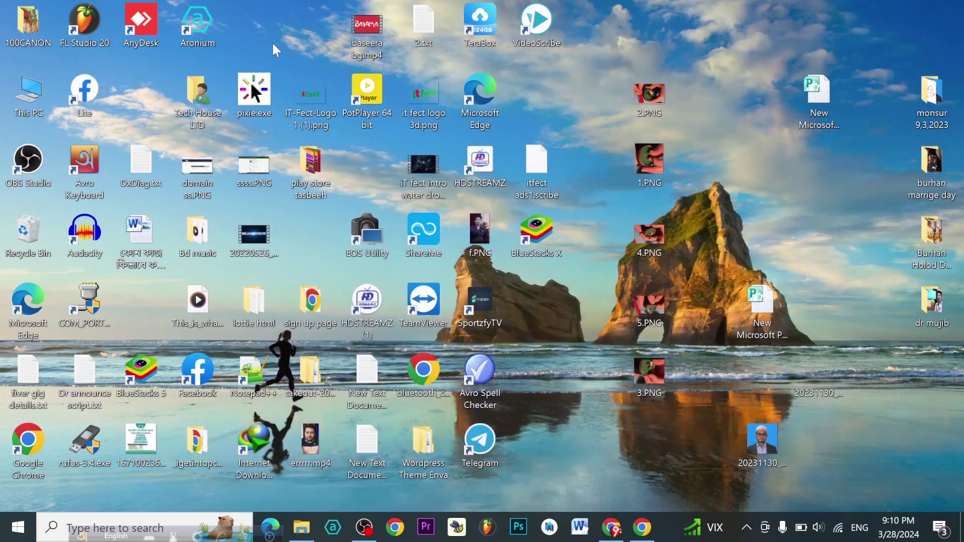
click(642, 528)
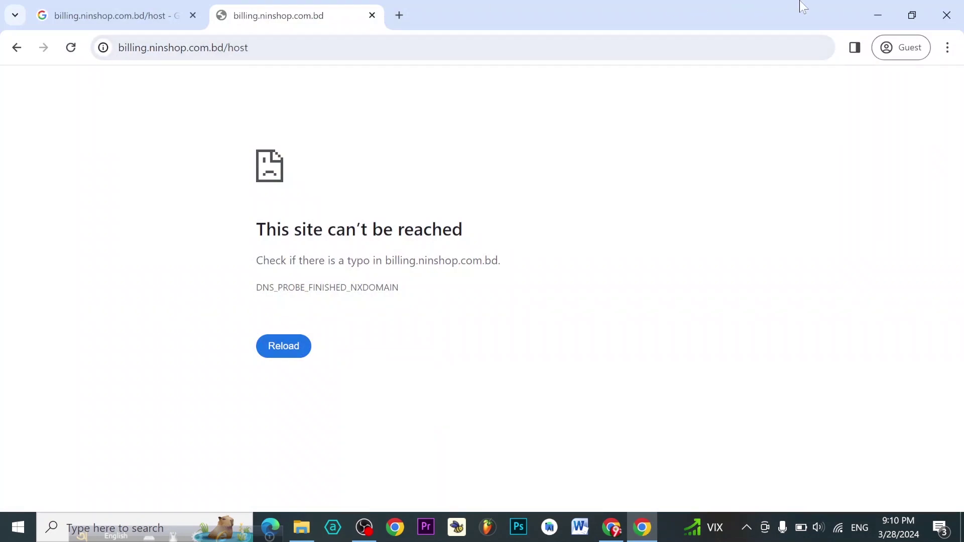
Step: Switch to the cPanel browser window, search its tools for "ssl" and open SSL/TLS
click(612, 531)
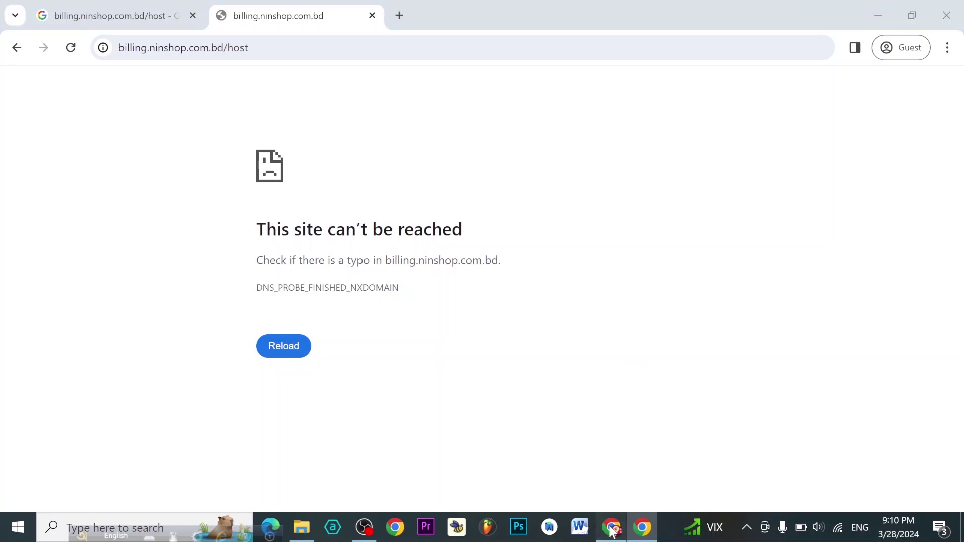
scroll(572, 376, down, 10)
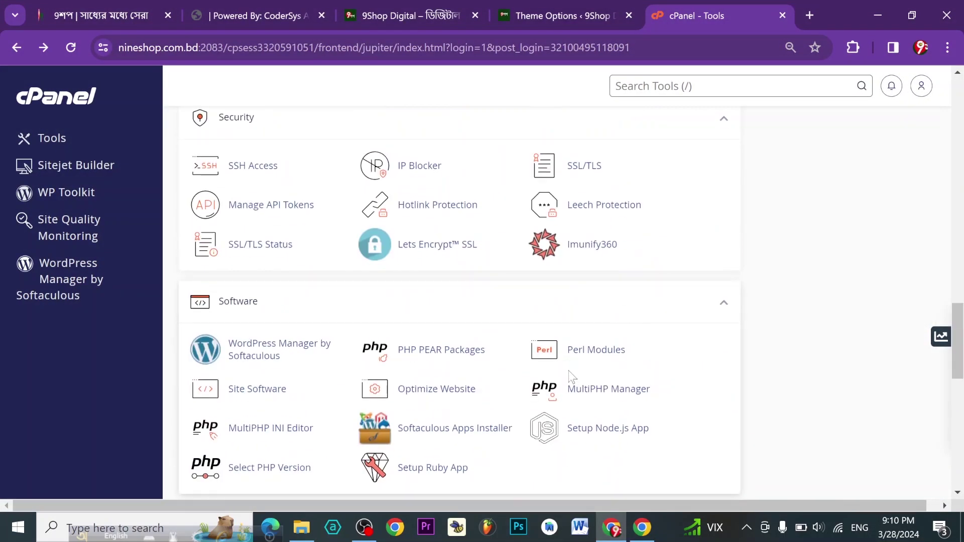
scroll(571, 376, up, 10)
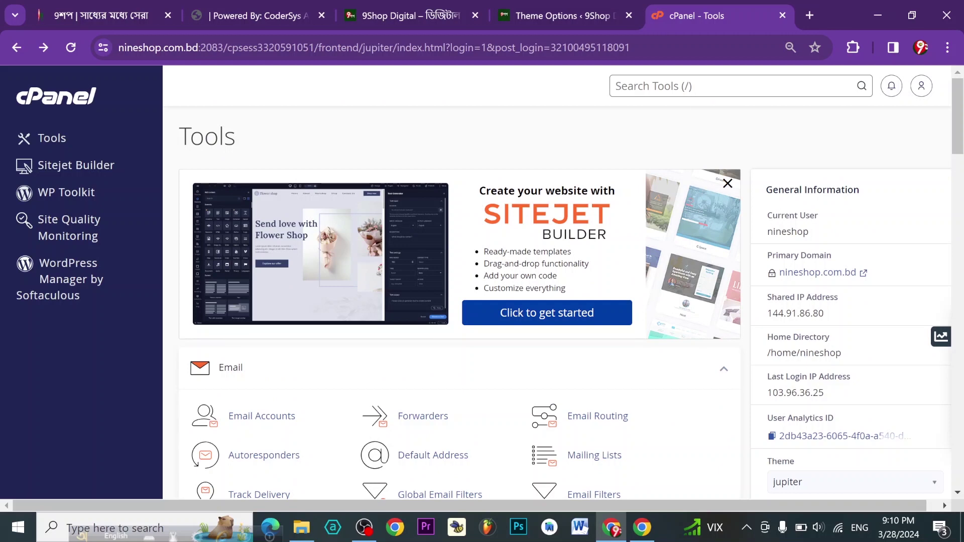
text(ss)
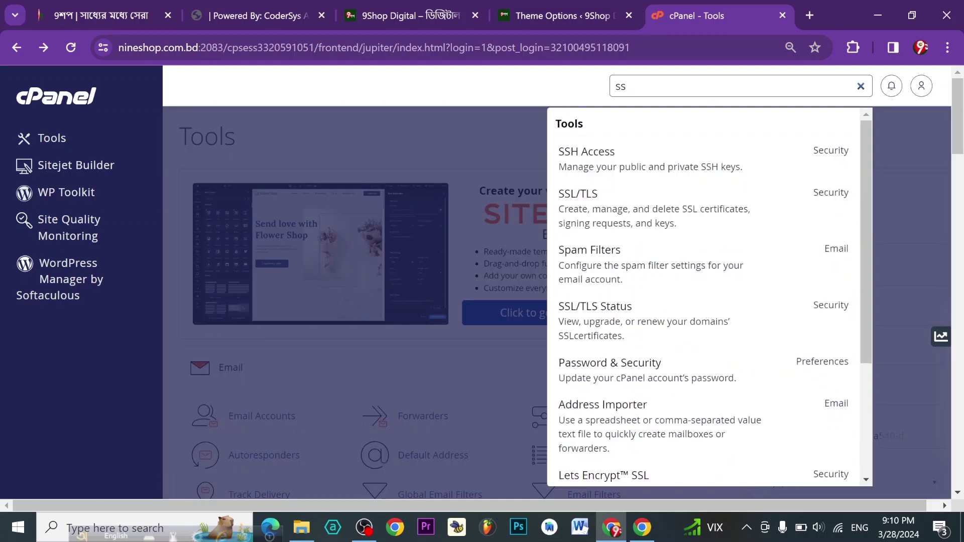
text(l)
click(613, 203)
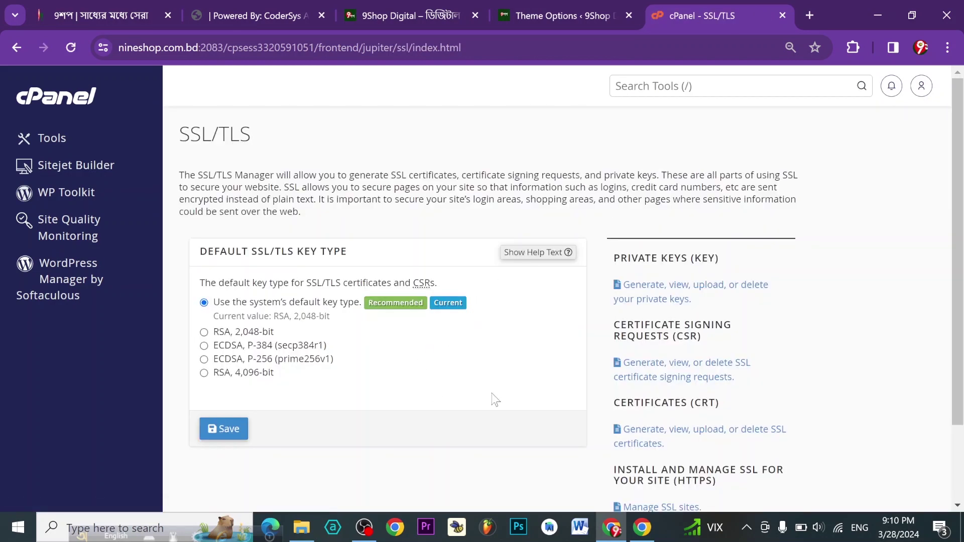
Step: Open the Manage SSL sites page and review the installed SSL websites and the Install an SSL Website form
scroll(495, 399, down, 2)
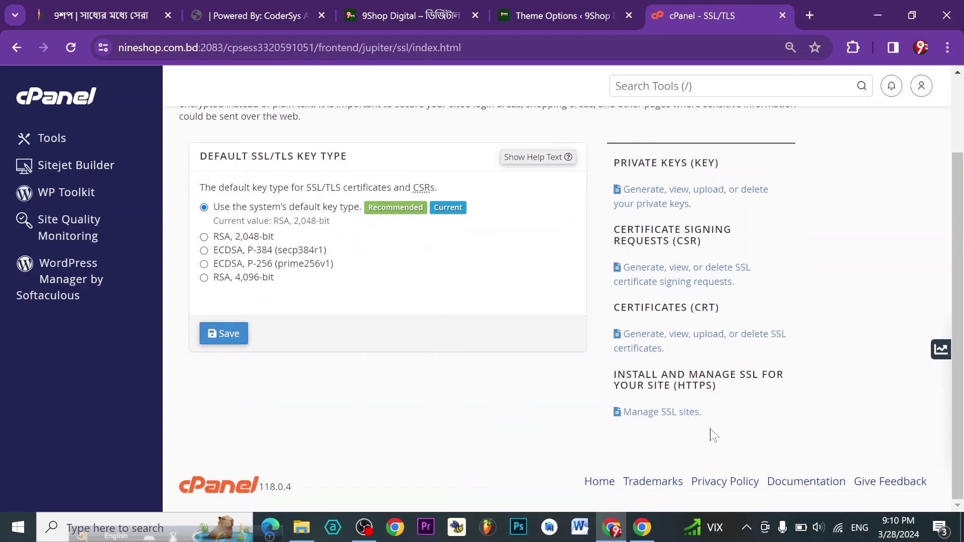
click(672, 422)
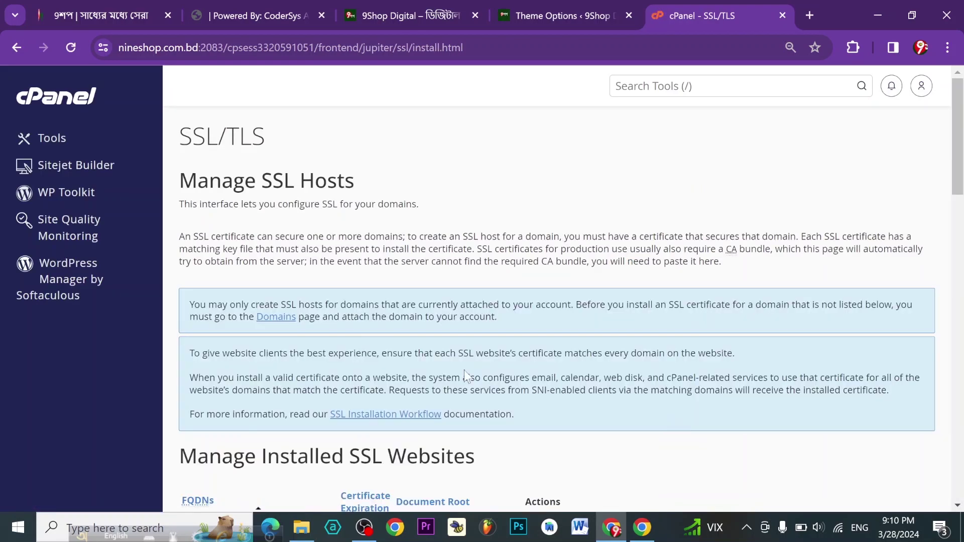
scroll(464, 369, down, 1)
scroll(464, 369, down, 4)
scroll(464, 370, up, 5)
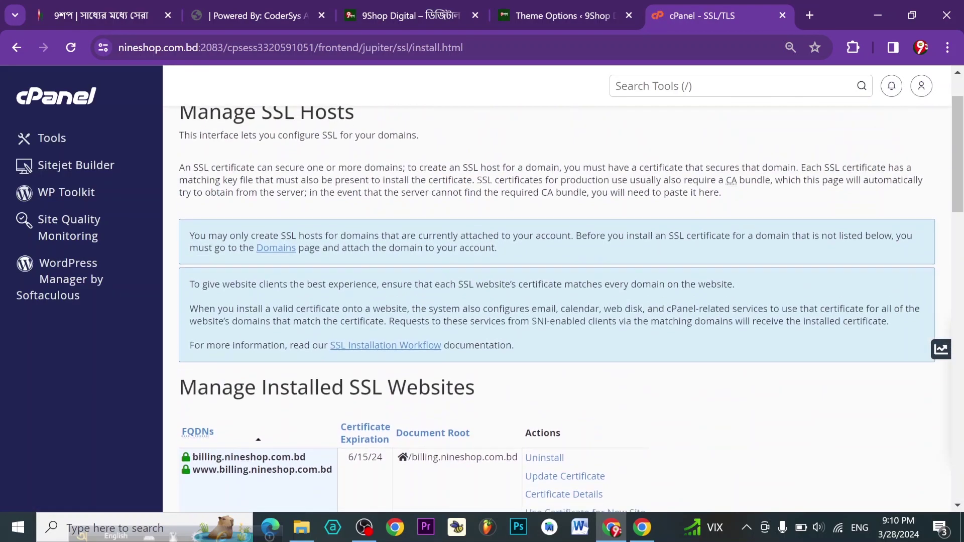
scroll(464, 370, down, 1)
scroll(464, 370, down, 10)
scroll(464, 370, up, 8)
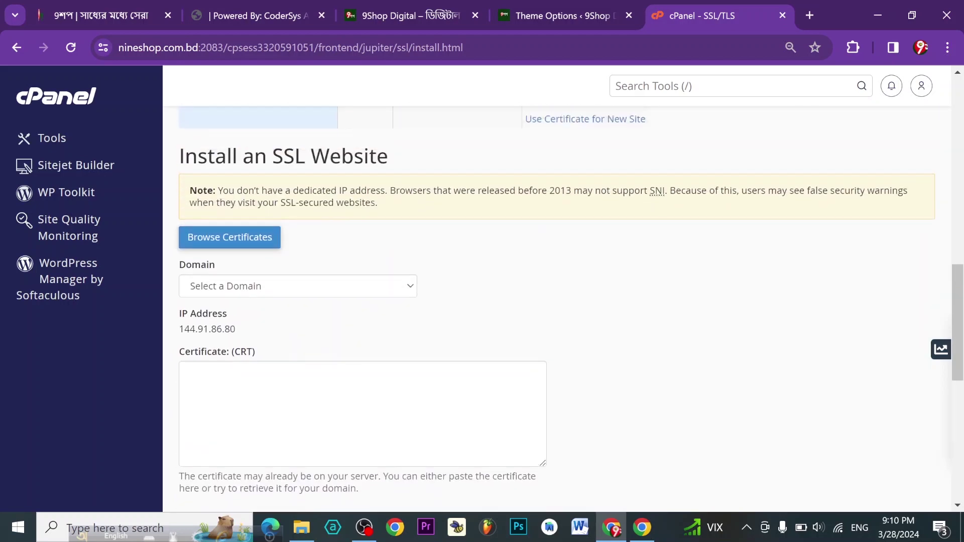
scroll(464, 370, down, 6)
scroll(463, 370, up, 3)
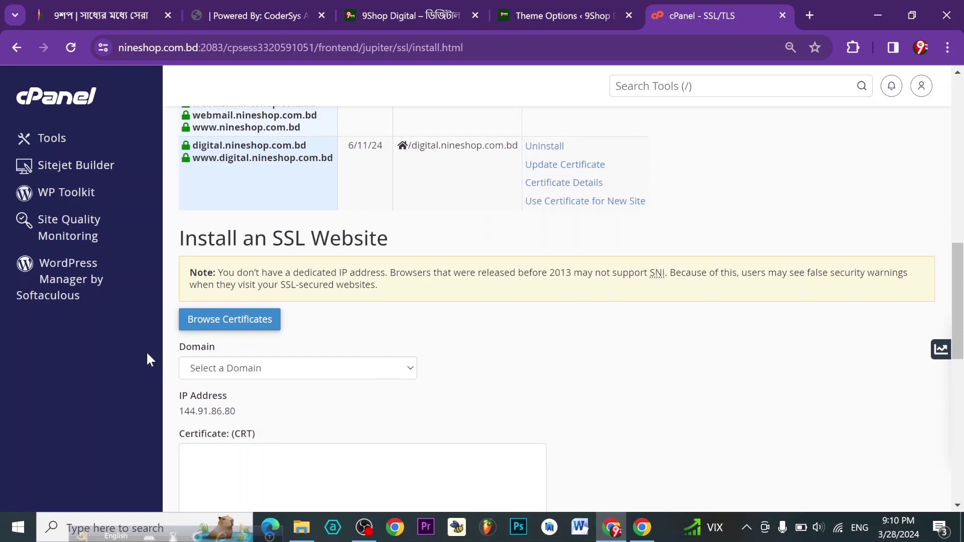
Step: Select billing.nineshop.com.bd as the domain for the SSL website and autofill its certificate fields by domain
click(375, 368)
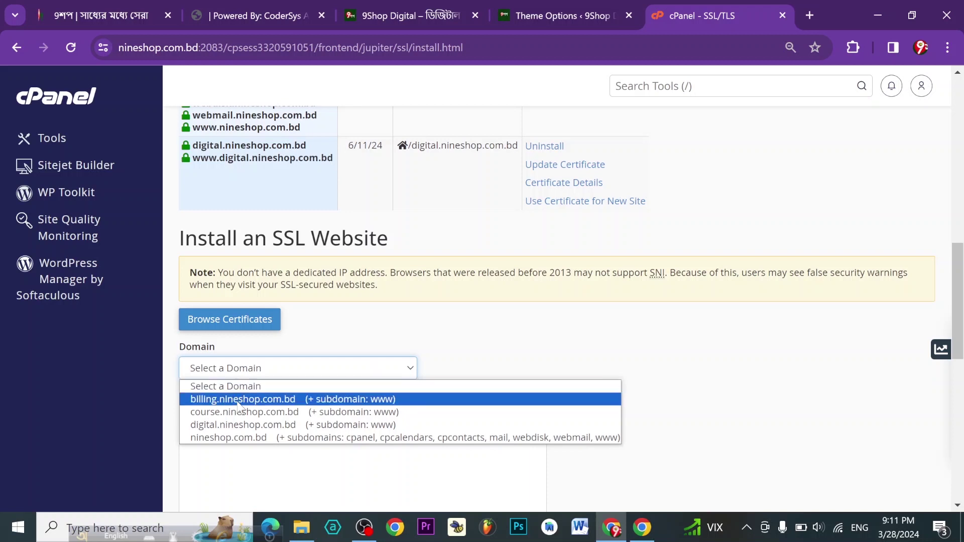
click(295, 400)
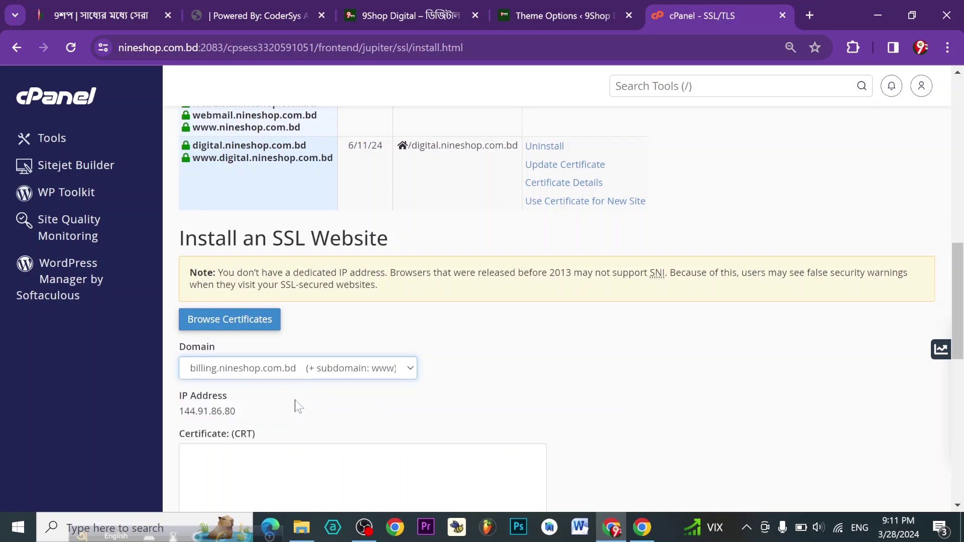
click(640, 531)
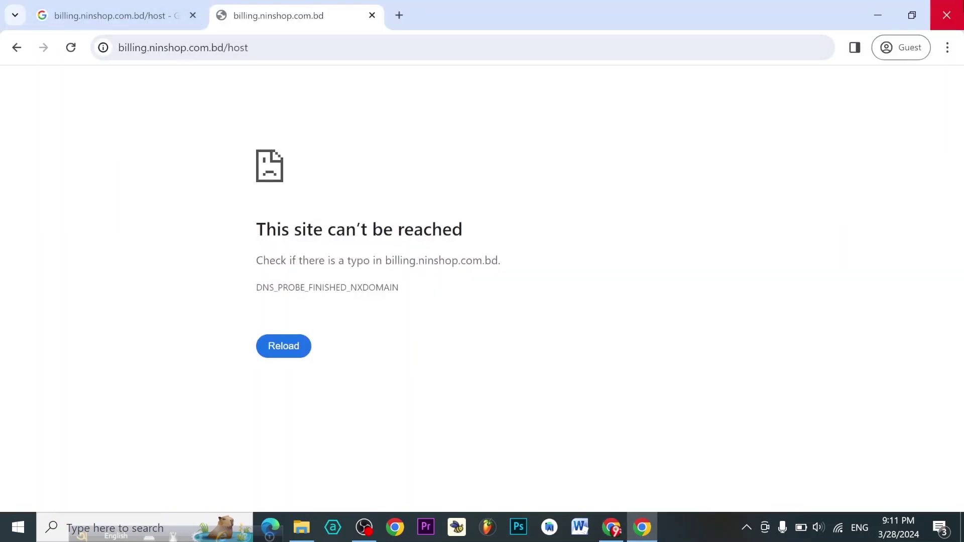
click(884, 7)
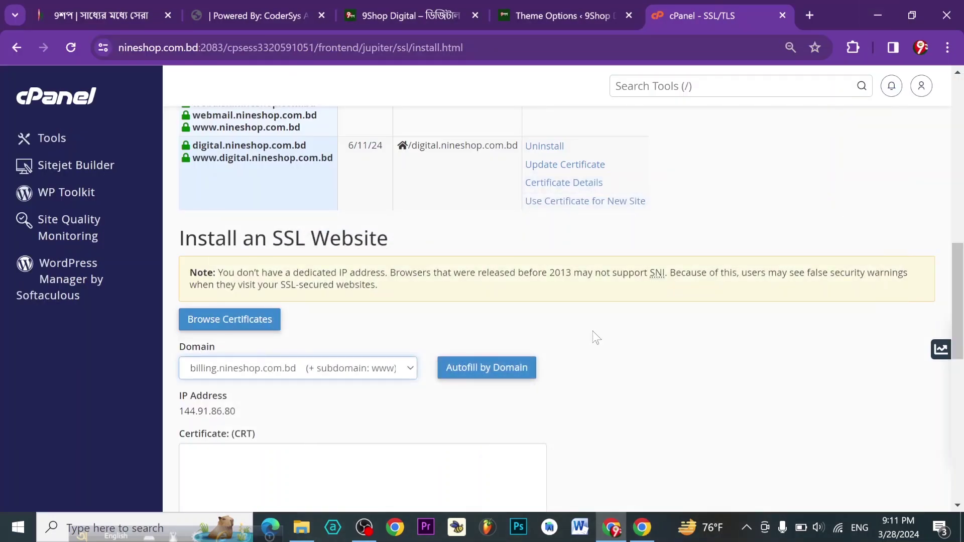
scroll(628, 356, down, 2)
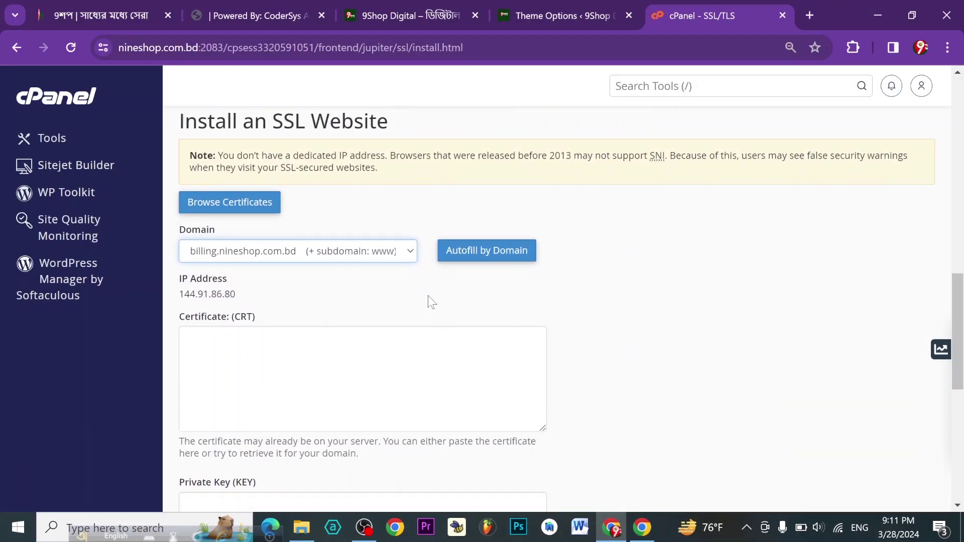
click(453, 268)
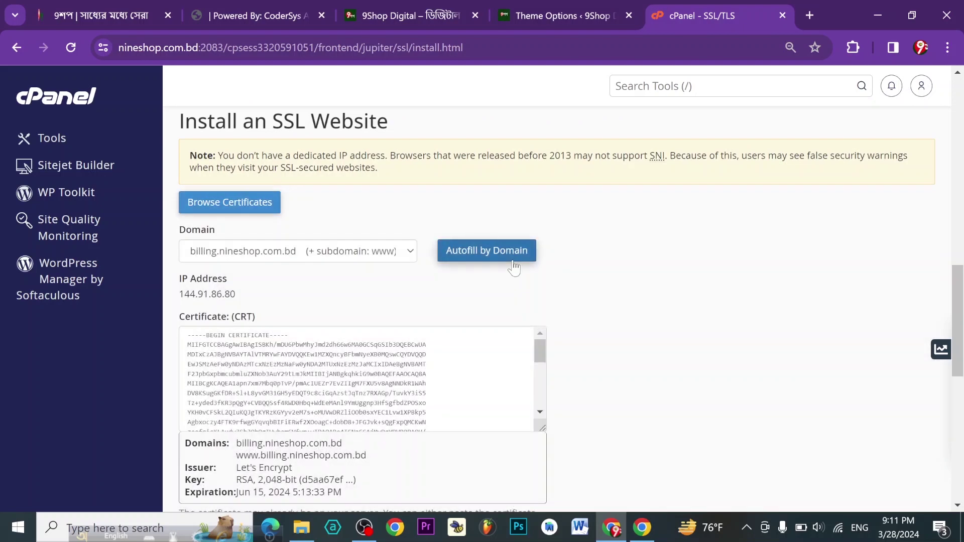
Step: Review the autofilled certificate, private key and CA bundle, and install the certificate for billing.nineshop.com.bd
scroll(719, 327, down, 8)
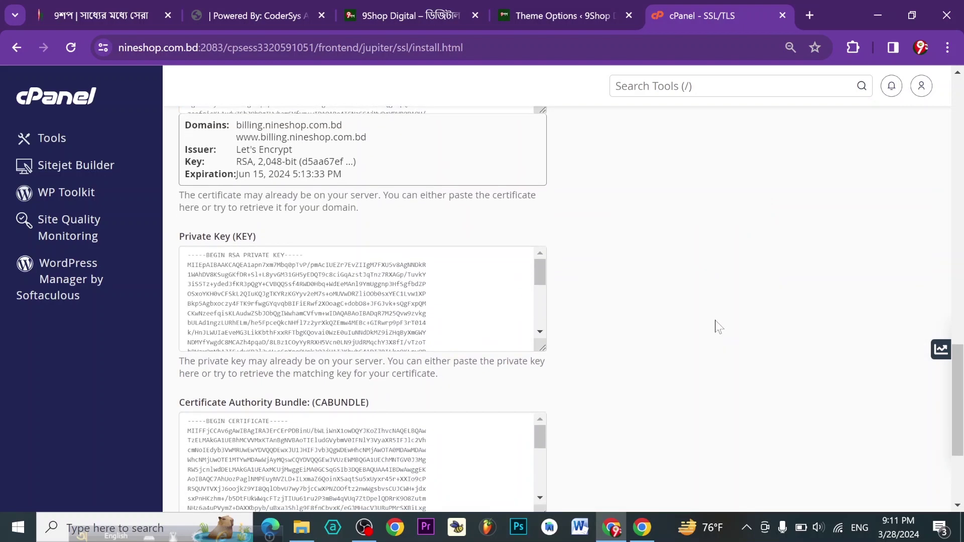
scroll(719, 326, up, 8)
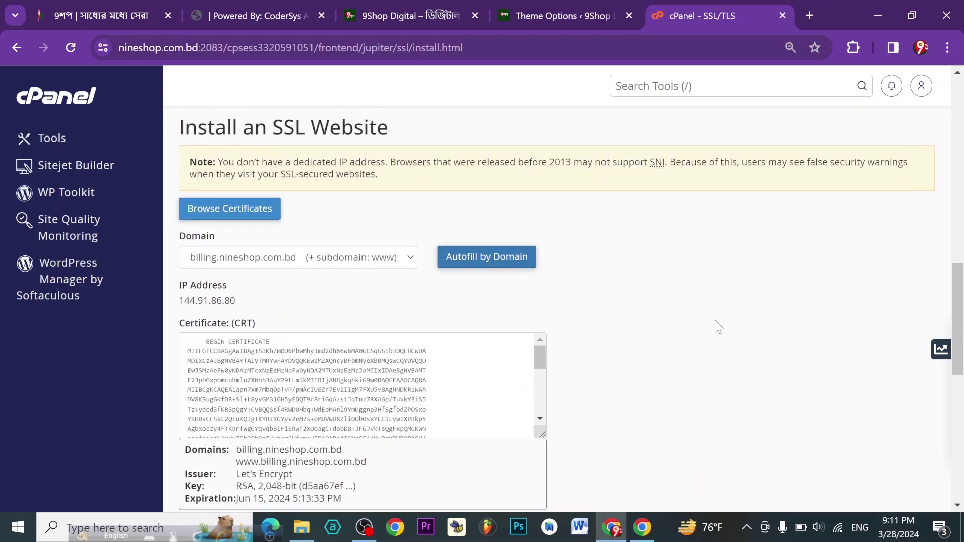
scroll(719, 326, down, 10)
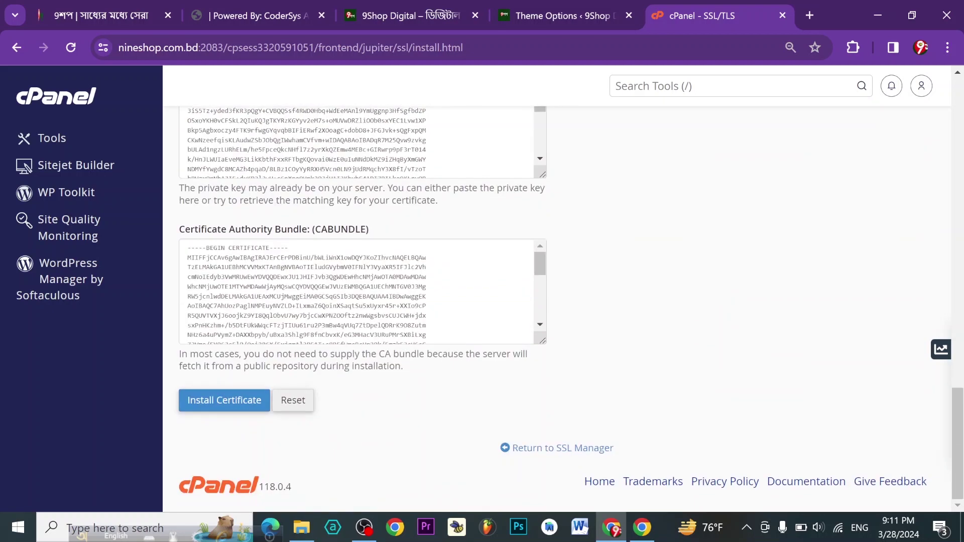
scroll(357, 291, down, 3)
click(226, 401)
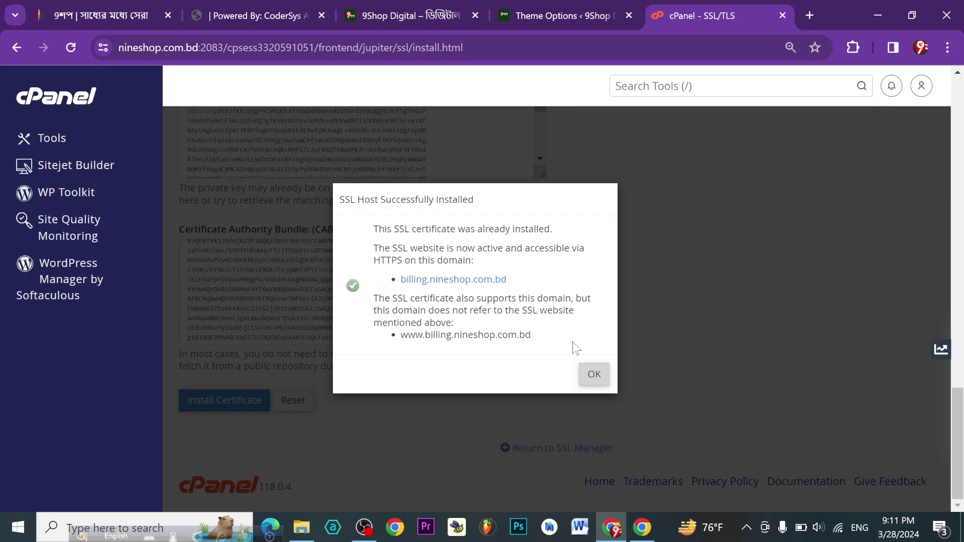
click(597, 380)
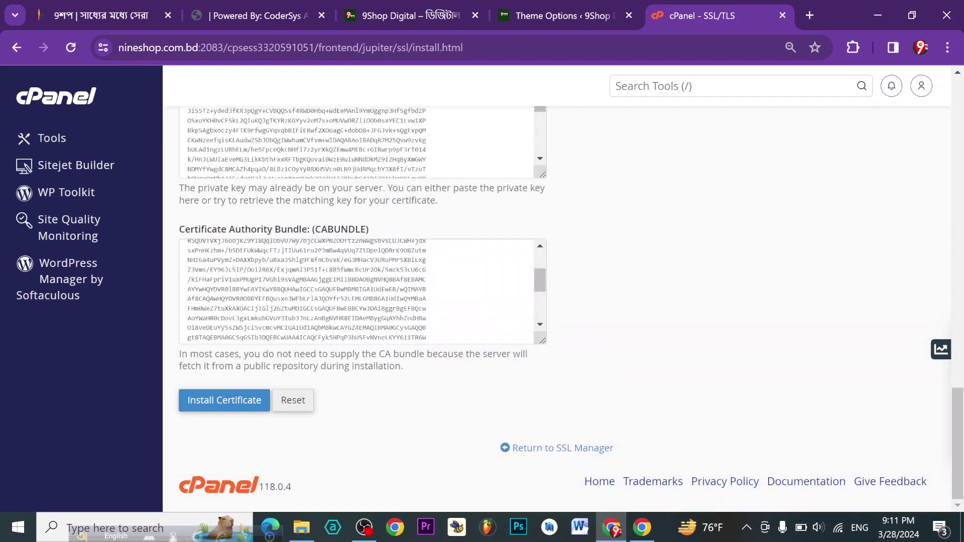
Step: Return to the guest browser window showing billing.ninshop.com.bd/host and close that window
click(632, 530)
click(66, 53)
key(ctrl+l)
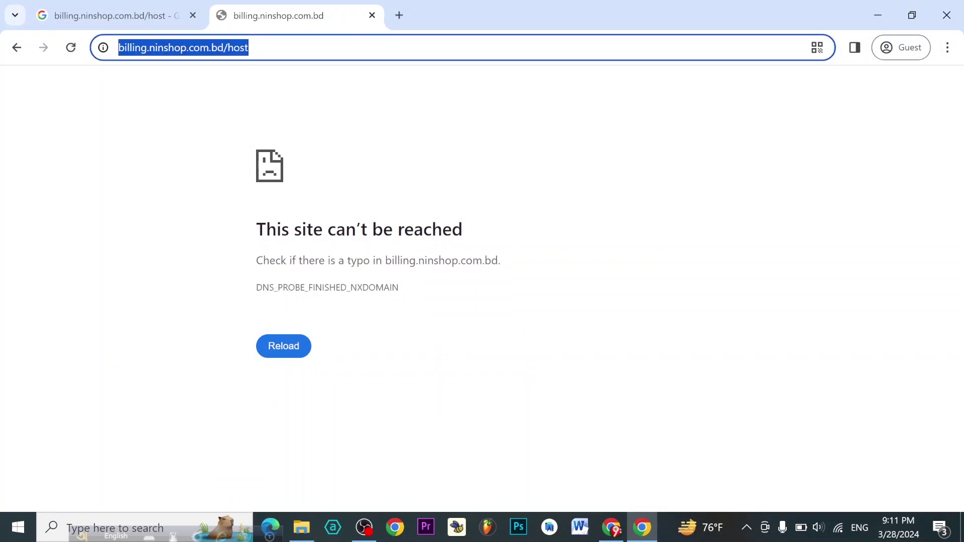
key(Right)
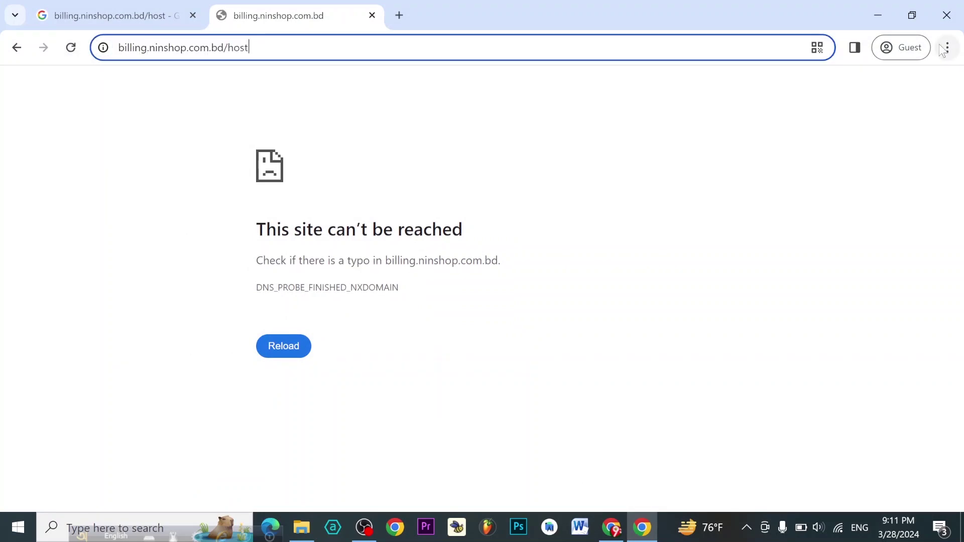
click(946, 15)
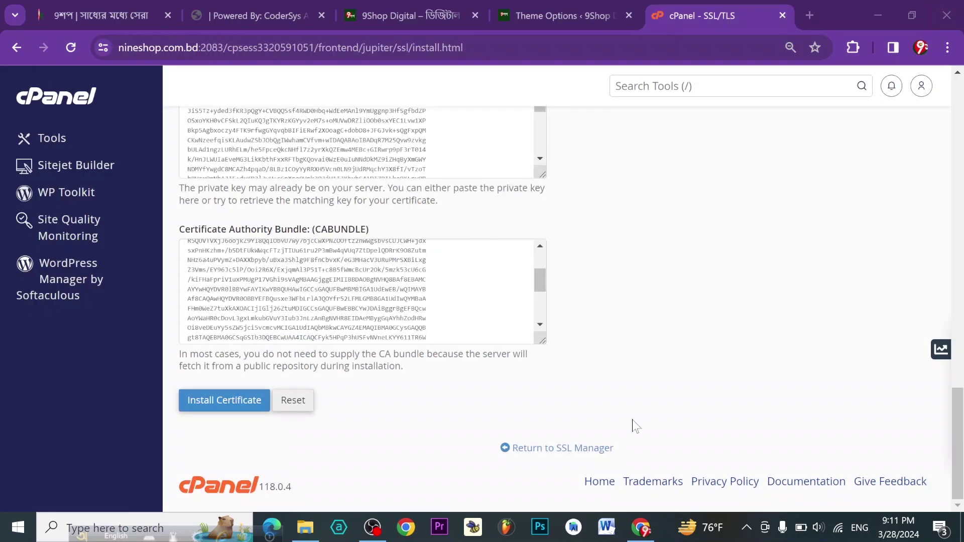
Step: Run the certificate installation again in cPanel and visit billing.nineshop.com.bd from the installation result dialog
click(809, 15)
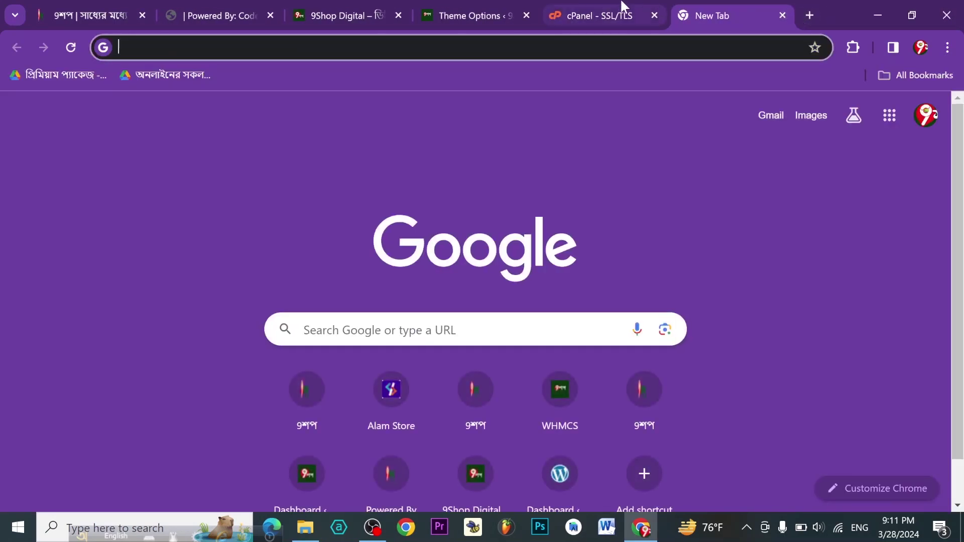
click(623, 6)
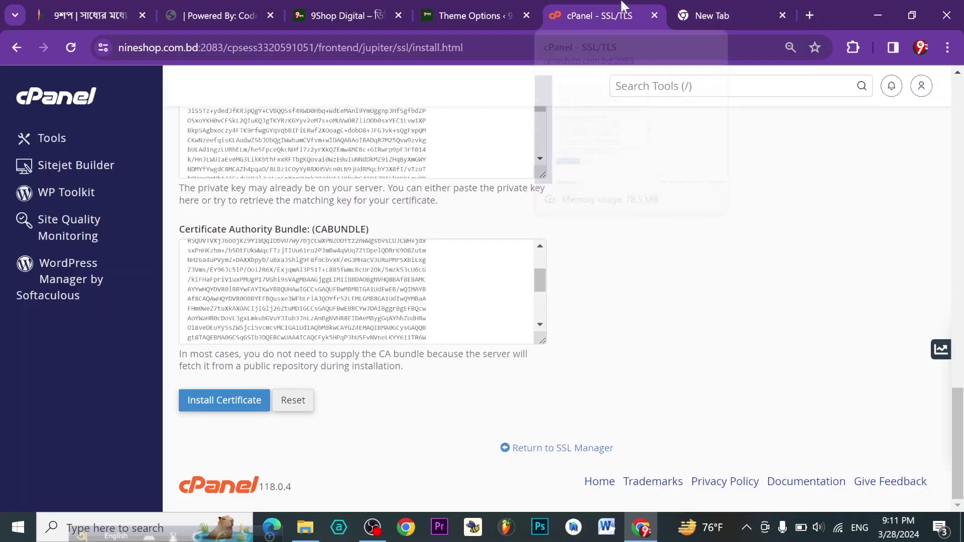
click(201, 409)
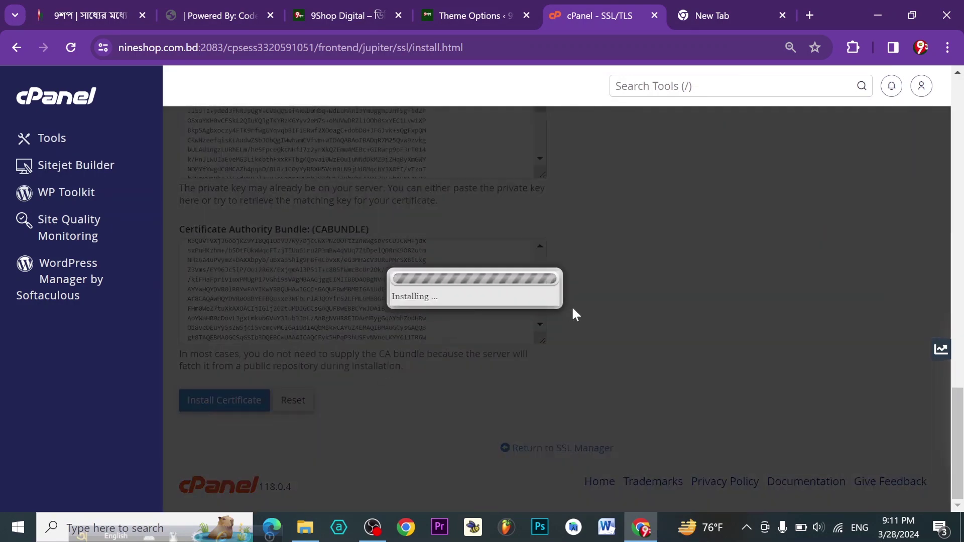
click(462, 279)
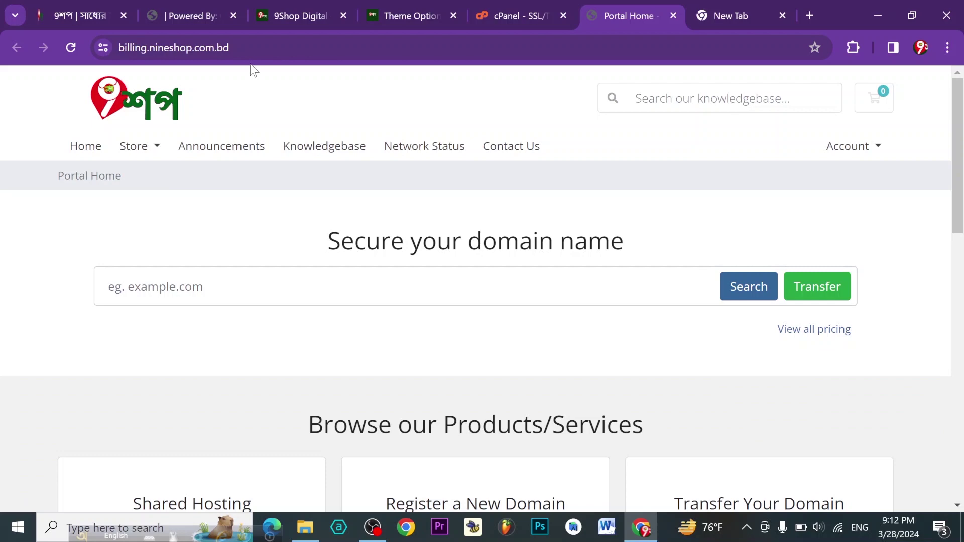
Step: Look over the billing portal's home page and open billing.nineshop.com.bd/host/ in the same tab
scroll(492, 315, down, 10)
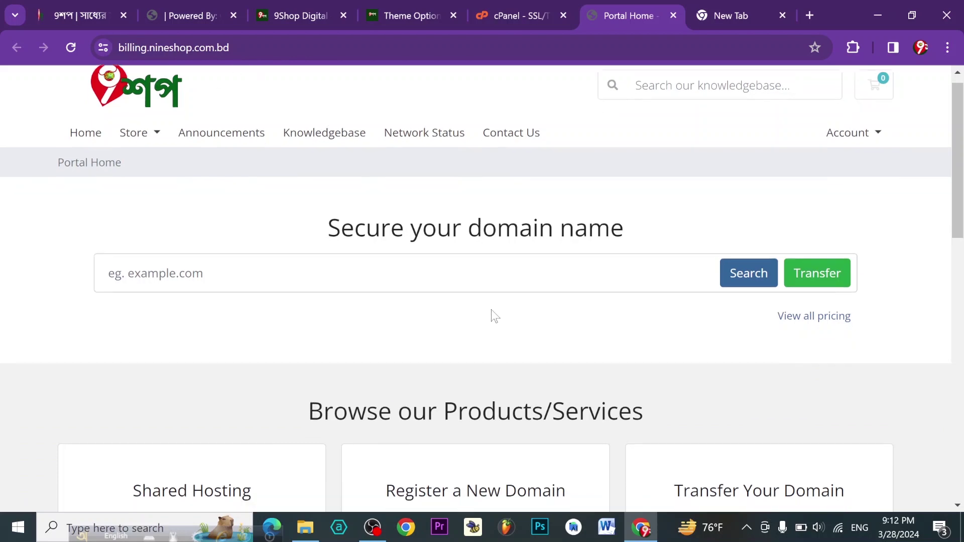
scroll(492, 310, down, 4)
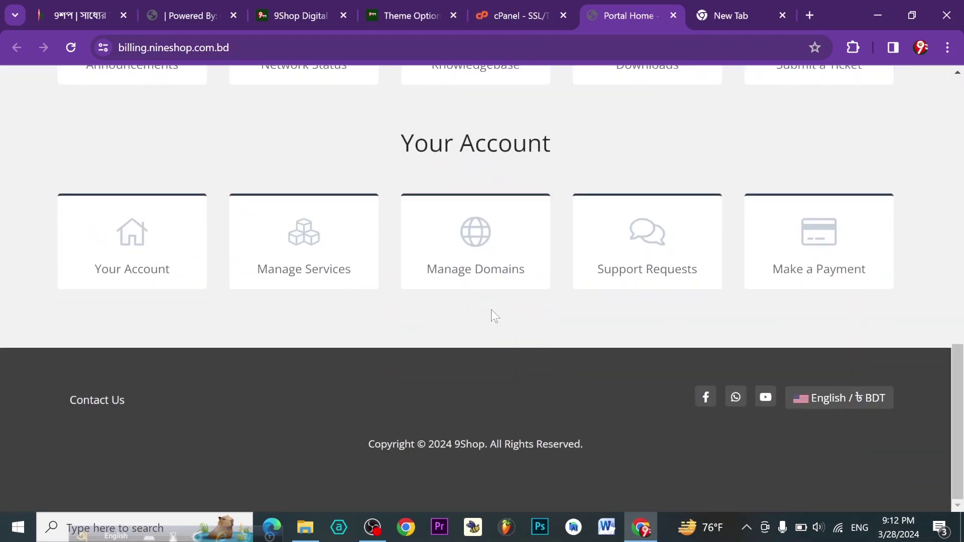
scroll(492, 310, up, 15)
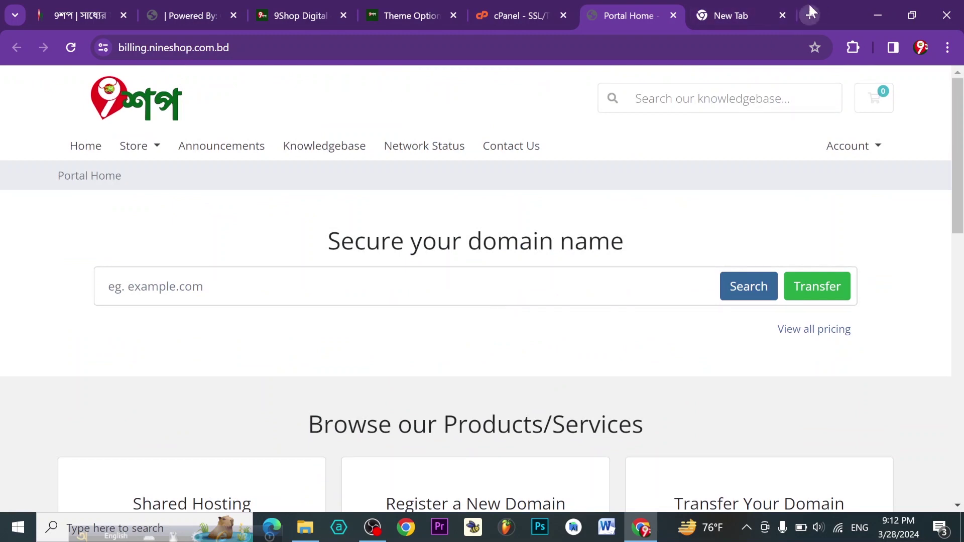
key(ctrl+l)
key(End)
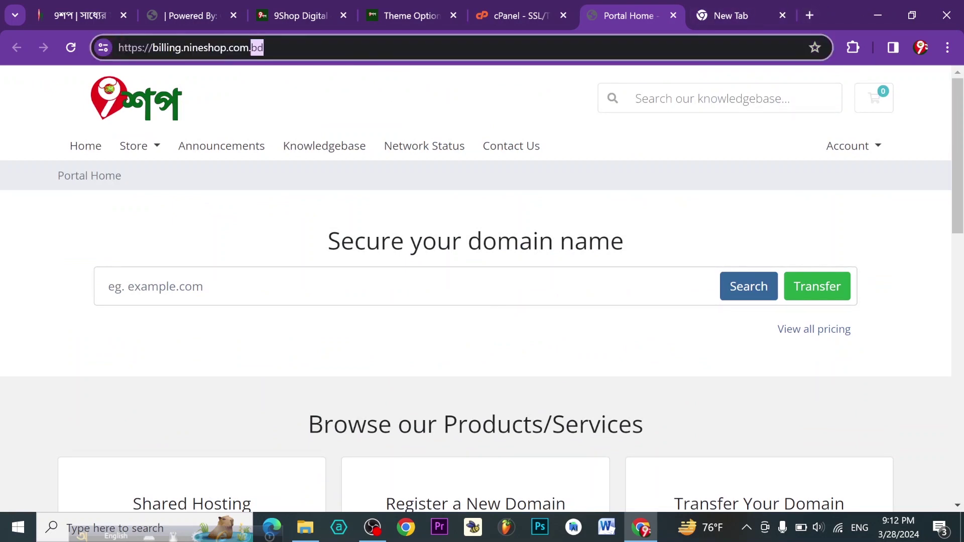
text(/host/wp-admin)
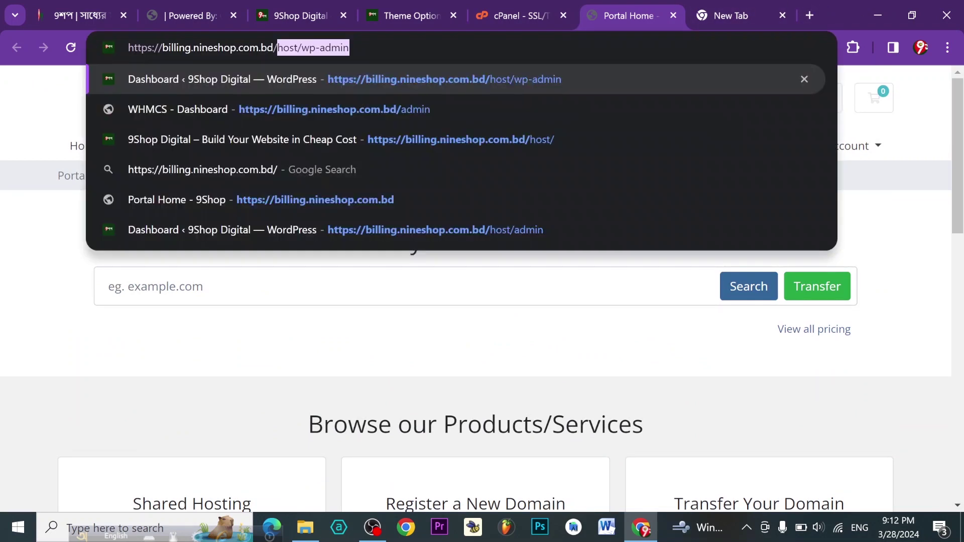
key(End)
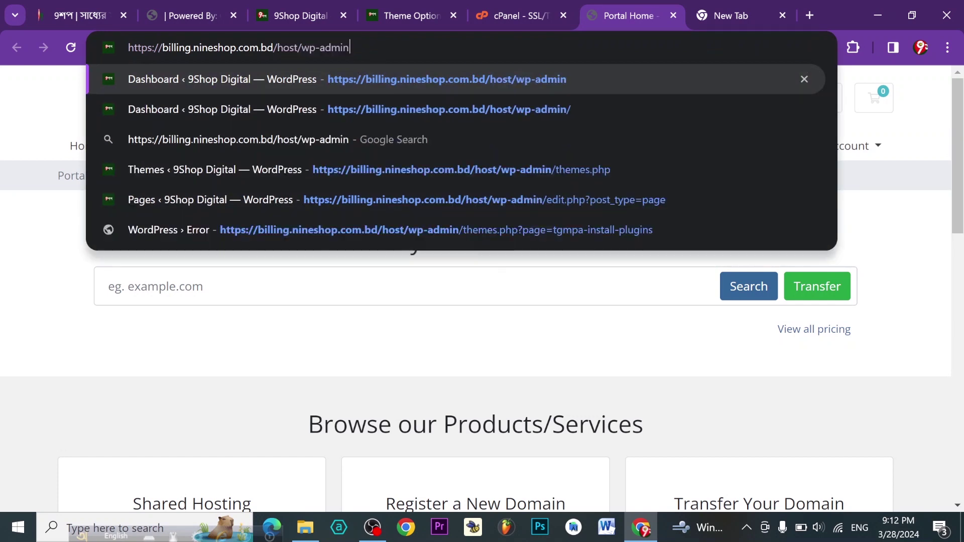
key(BackSpace)
key(BackSpace)
key(BackSpace)
key(BackSpace)
key(BackSpace)
key(BackSpace)
key(BackSpace)
key(BackSpace)
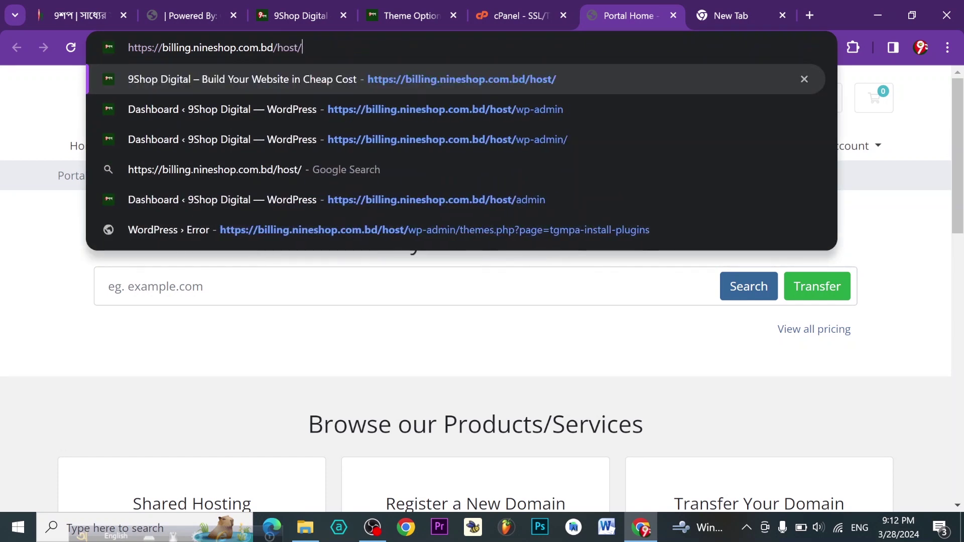
key(Return)
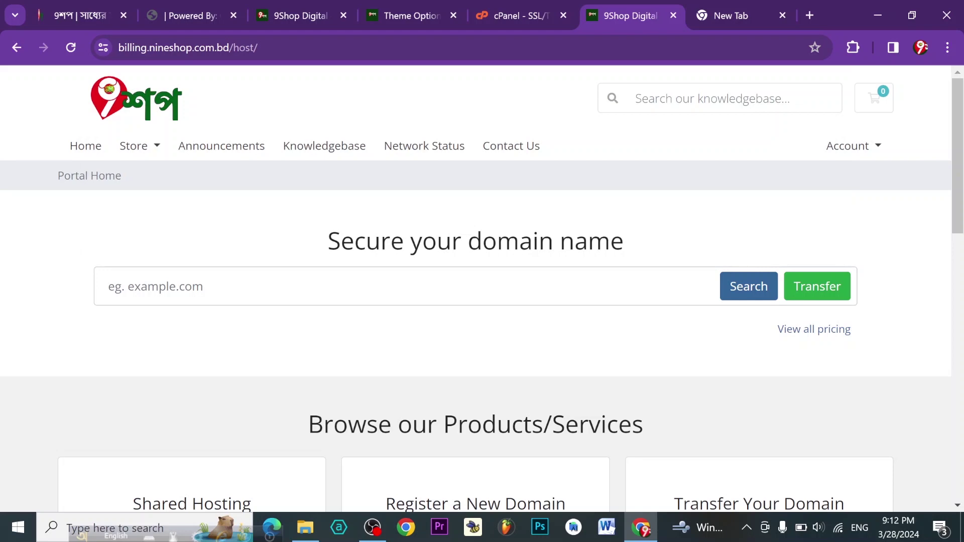
Step: Look through the whole home page of the hosting website, from the domain search section down to the footer
scroll(389, 271, down, 10)
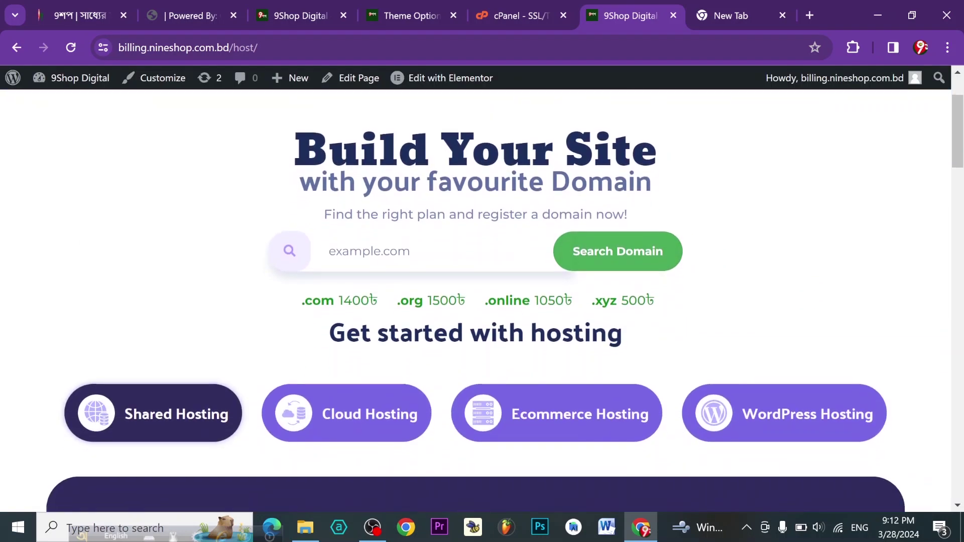
scroll(388, 271, up, 10)
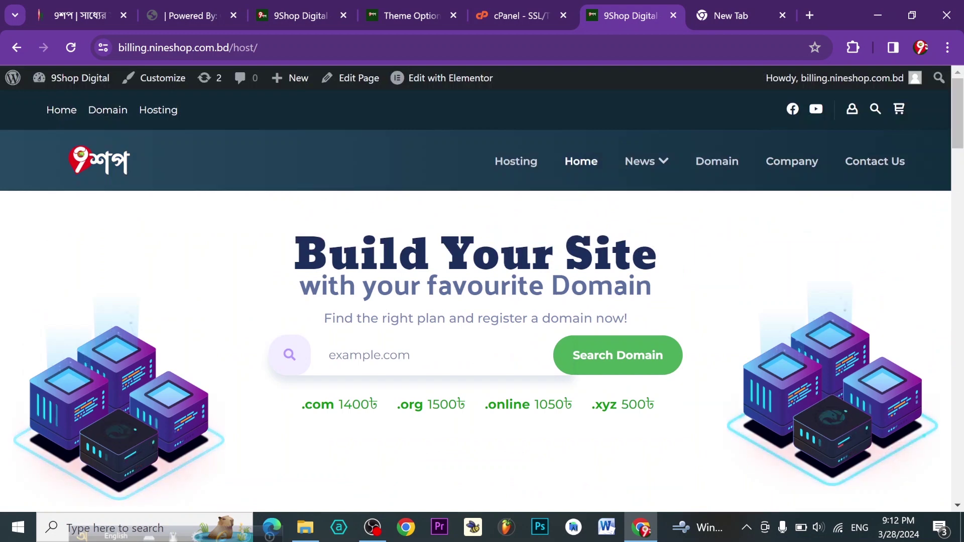
scroll(723, 256, down, 12)
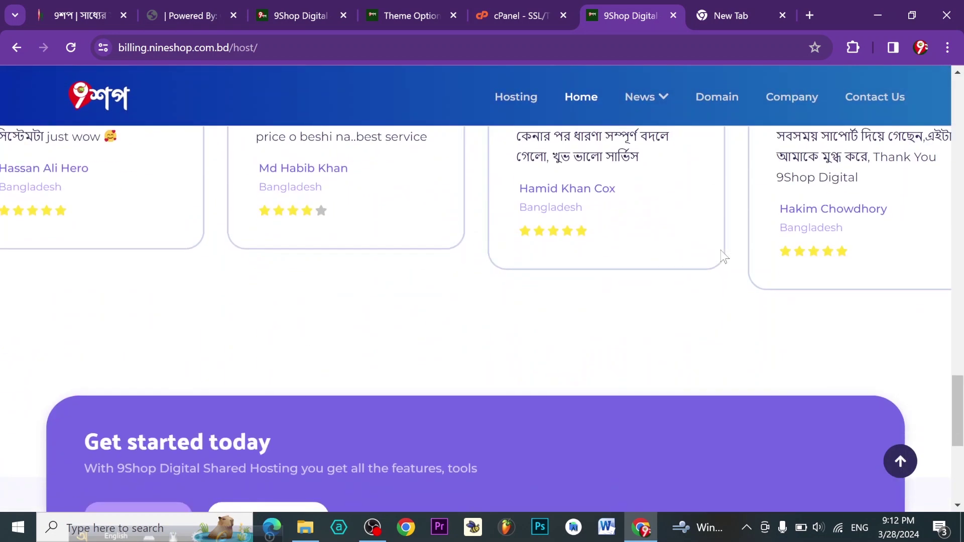
scroll(723, 256, up, 5)
scroll(723, 257, up, 10)
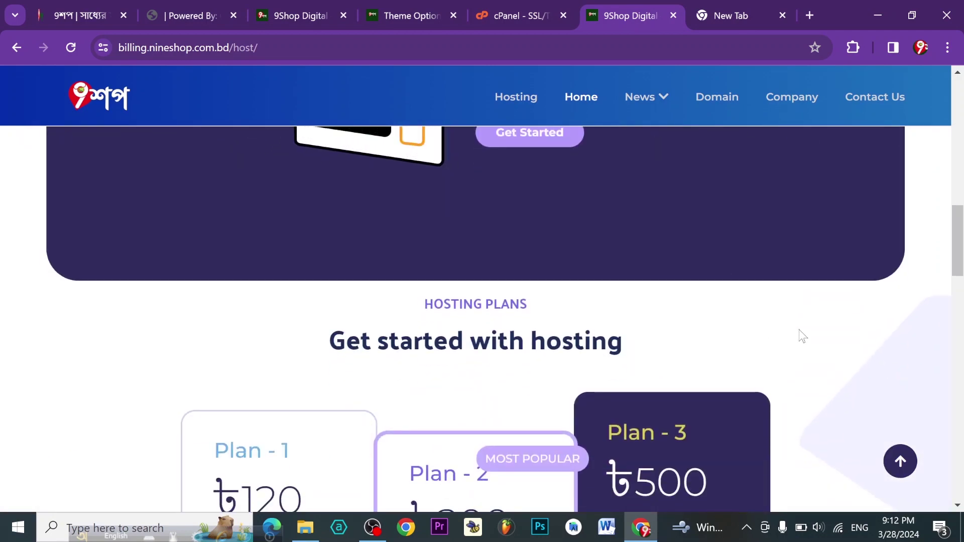
scroll(800, 336, down, 12)
scroll(800, 336, down, 8)
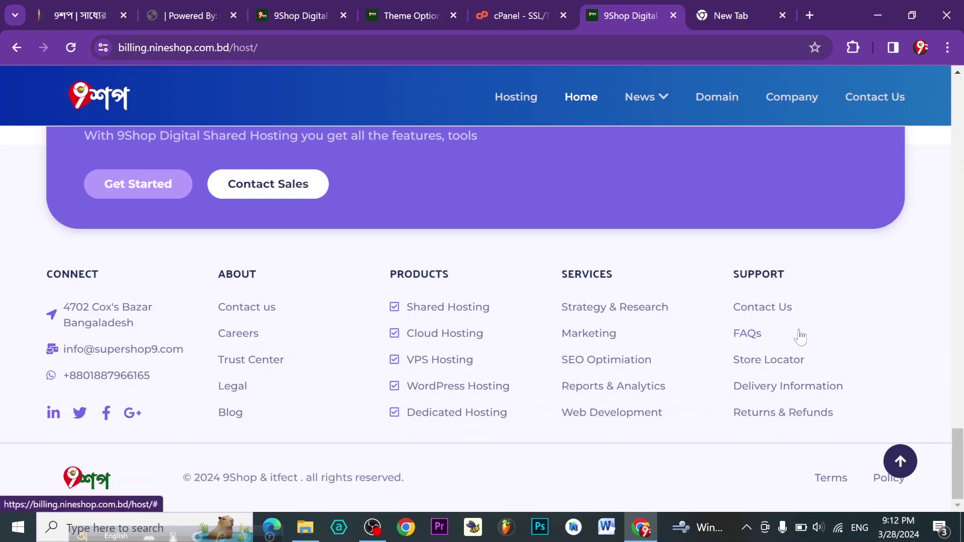
scroll(801, 337, up, 15)
scroll(801, 337, up, 3)
scroll(802, 335, up, 15)
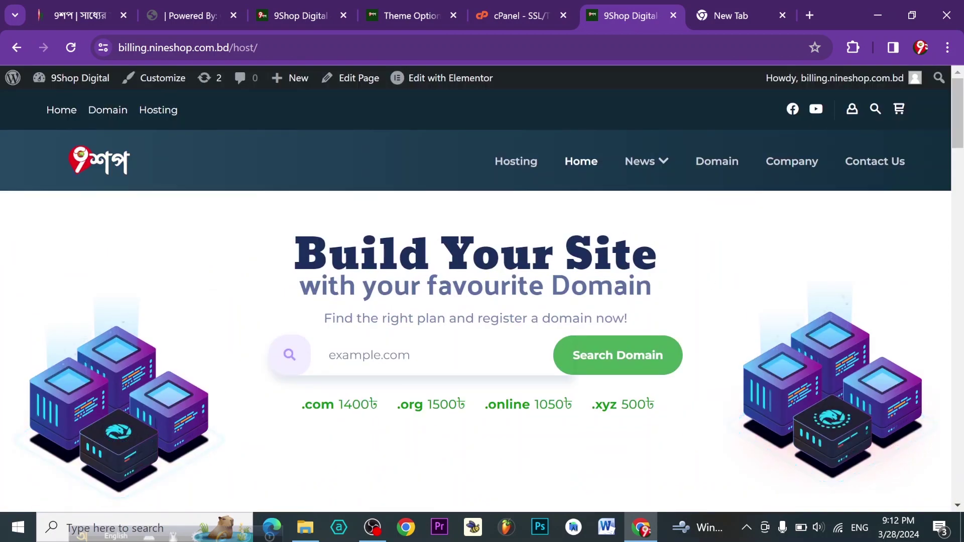
scroll(686, 316, down, 6)
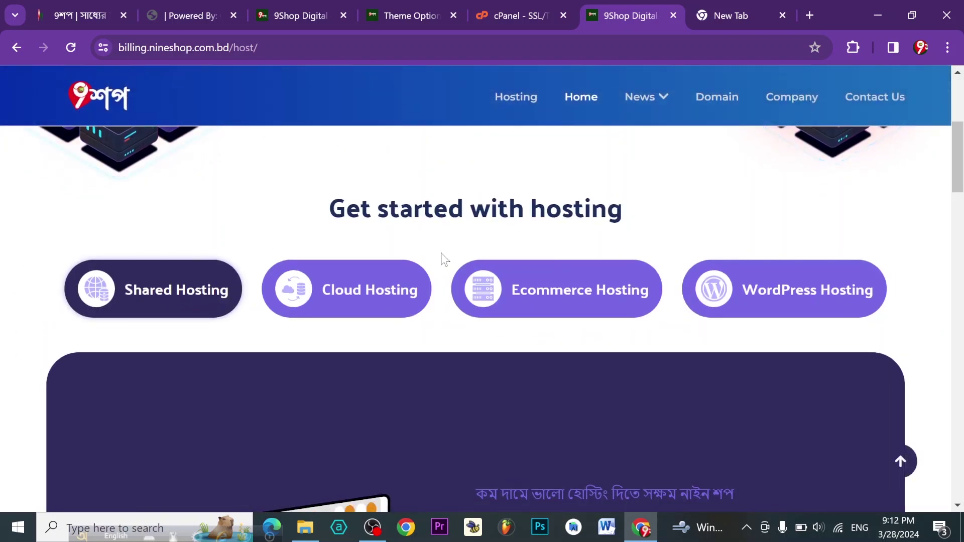
scroll(562, 259, up, 6)
scroll(559, 259, down, 10)
scroll(556, 258, up, 12)
scroll(557, 257, down, 1)
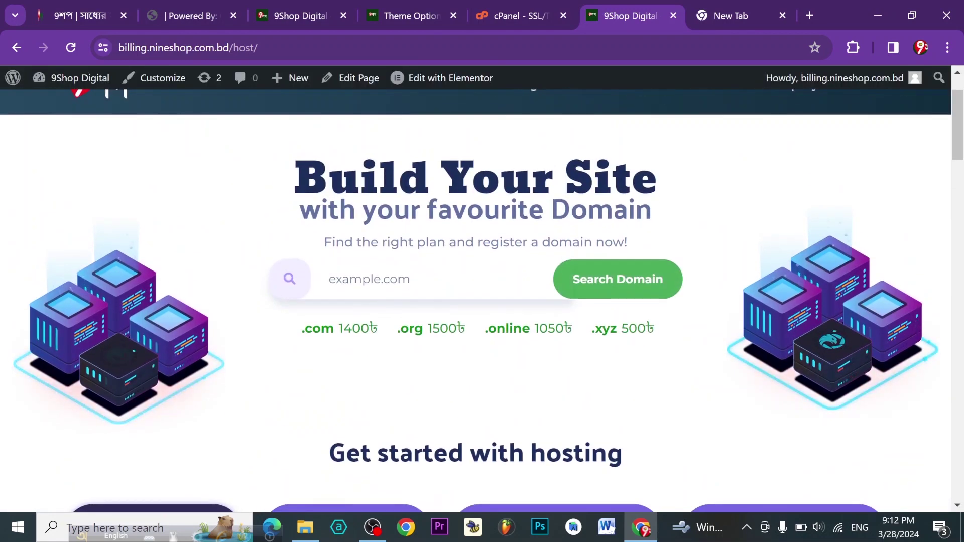
Step: Examine the prices and features of Plan - 1, Plan - 2 and Plan - 3 among the hosting plans
scroll(572, 343, down, 15)
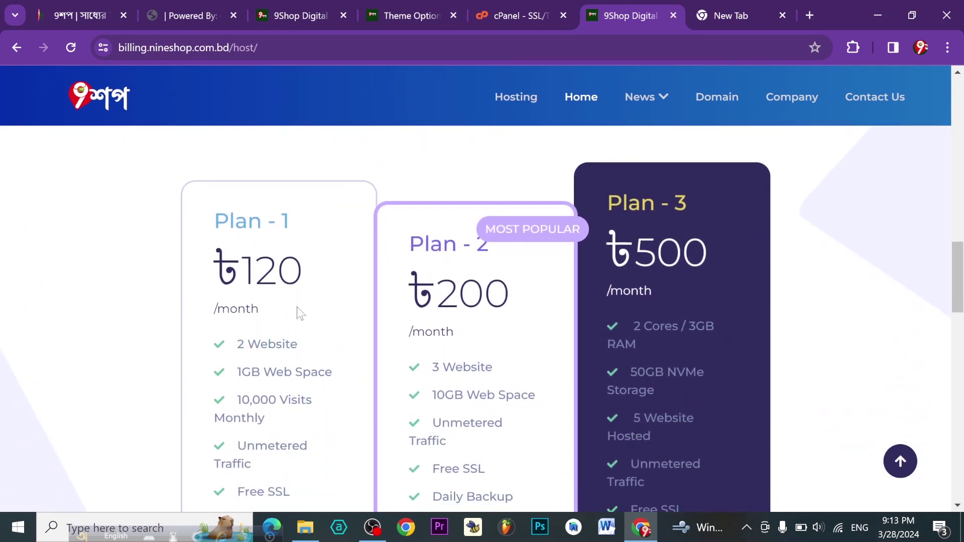
scroll(297, 312, up, 1)
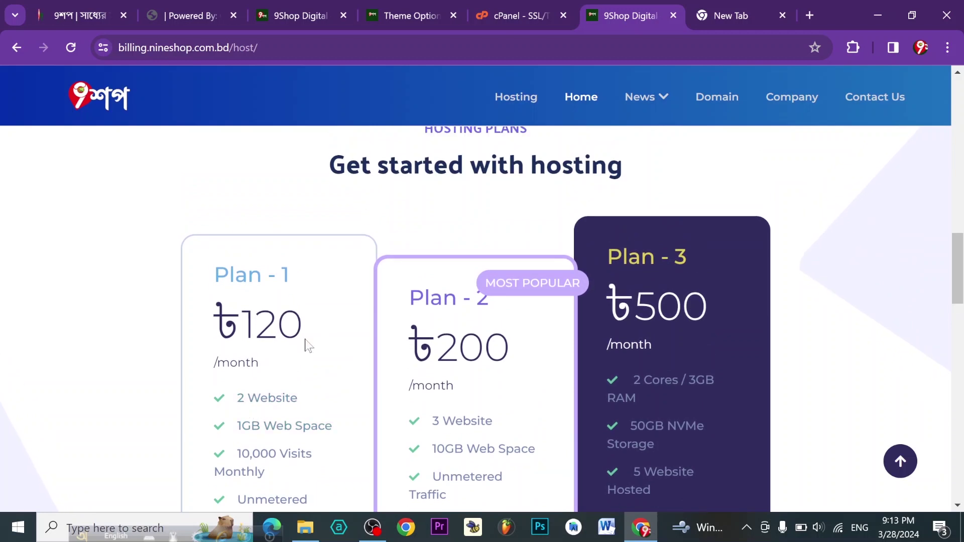
scroll(329, 357, down, 2)
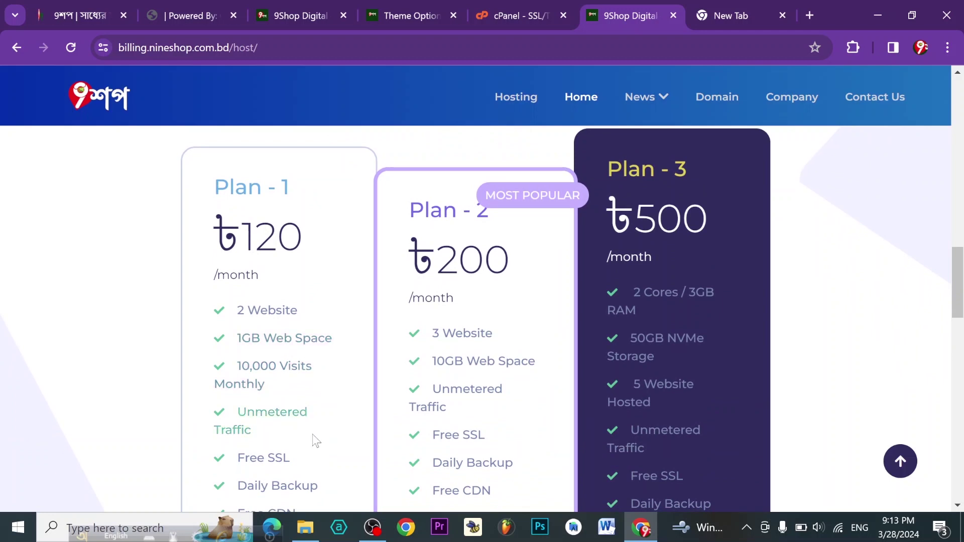
scroll(320, 477, down, 3)
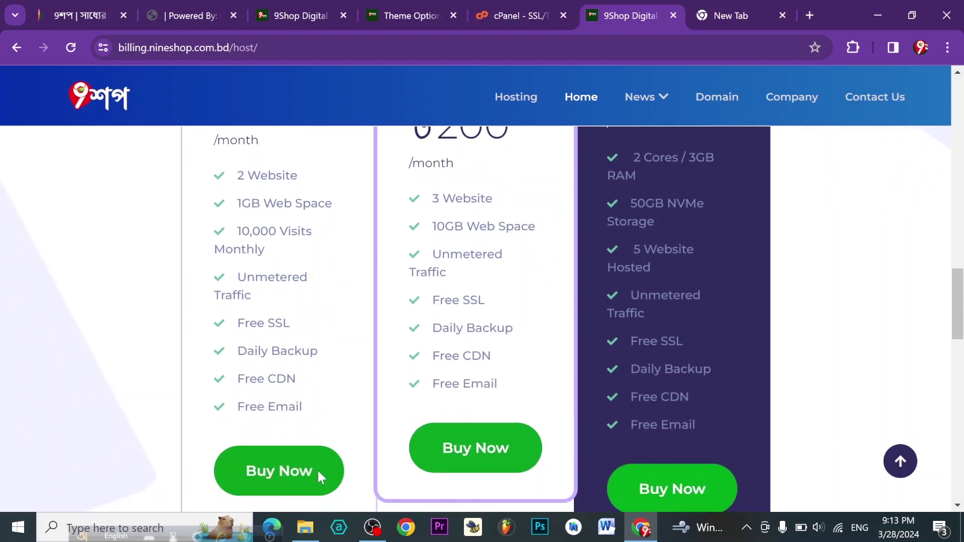
scroll(420, 378, up, 3)
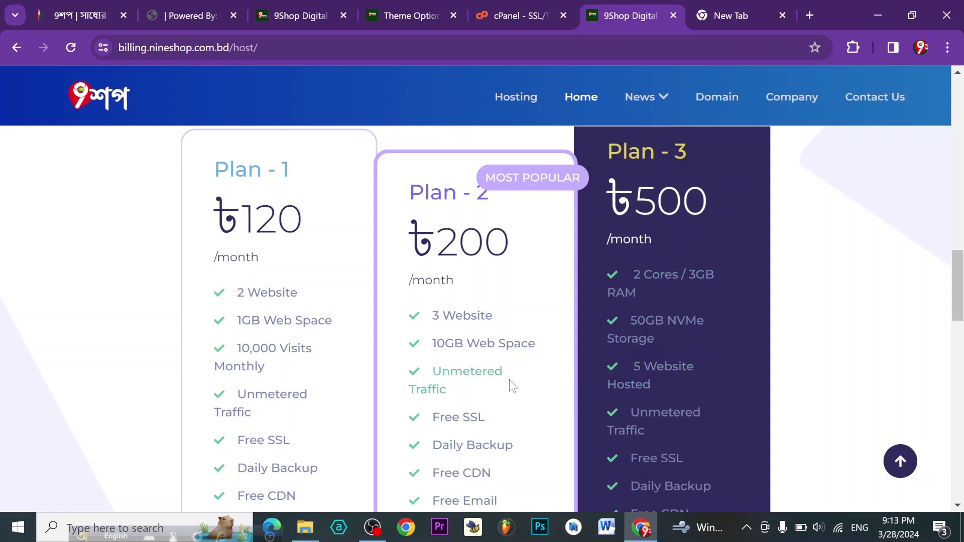
scroll(510, 382, down, 1)
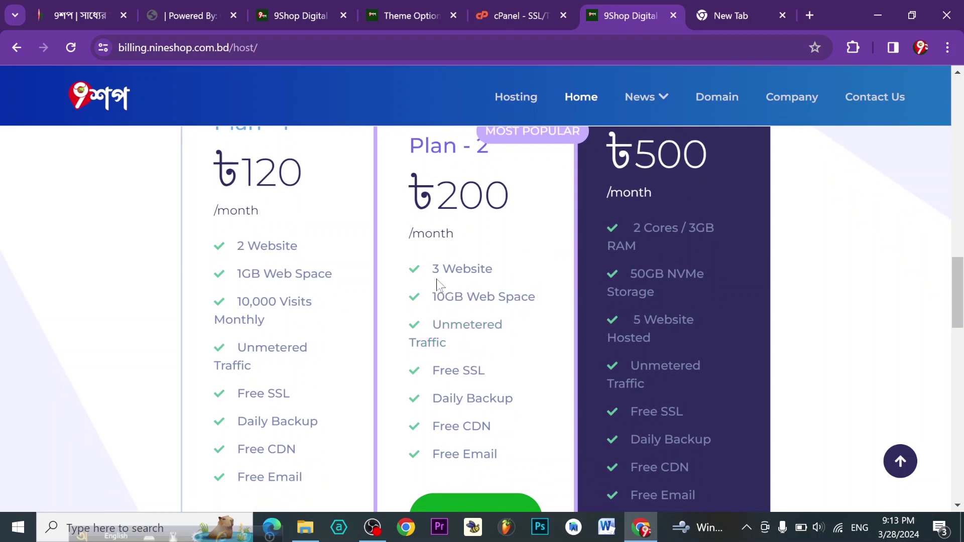
scroll(536, 293, up, 1)
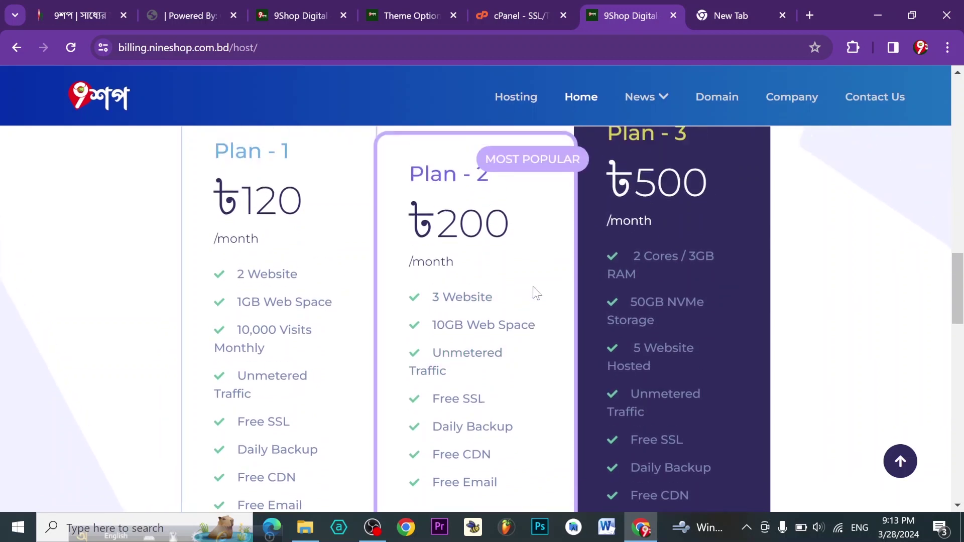
scroll(536, 293, down, 3)
scroll(534, 292, down, 1)
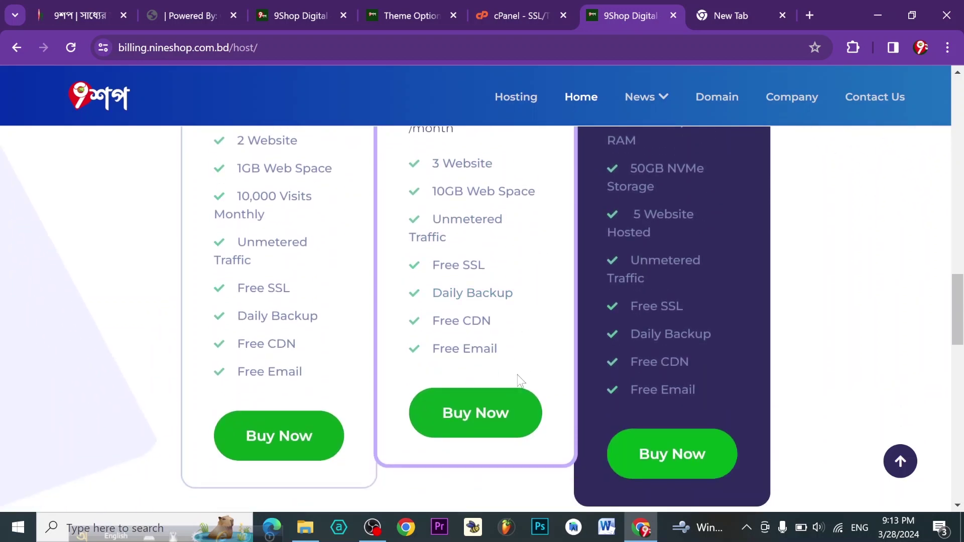
scroll(540, 146, up, 14)
scroll(537, 144, down, 7)
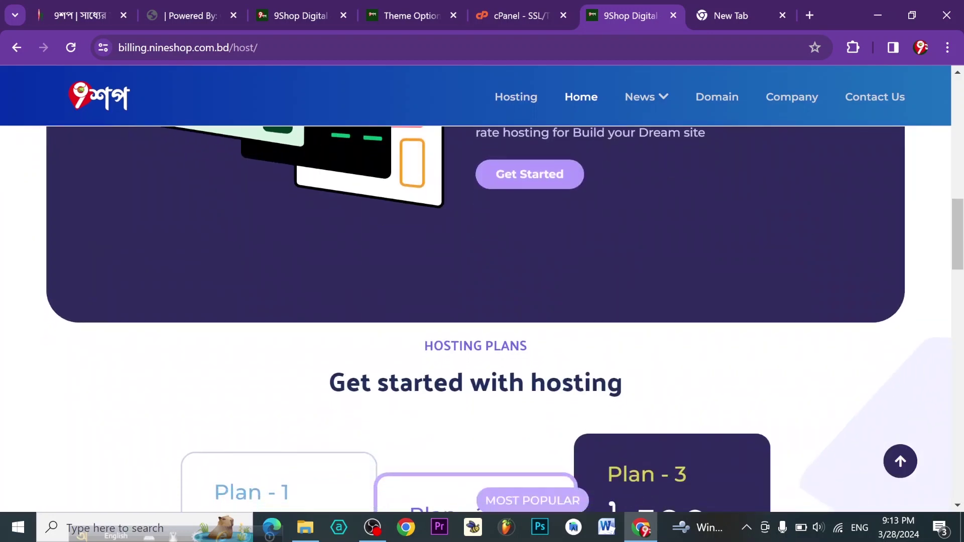
Step: Start an order for the Plan - 1 hosting package from the hosting plans
scroll(356, 351, down, 8)
scroll(356, 351, down, 2)
click(284, 350)
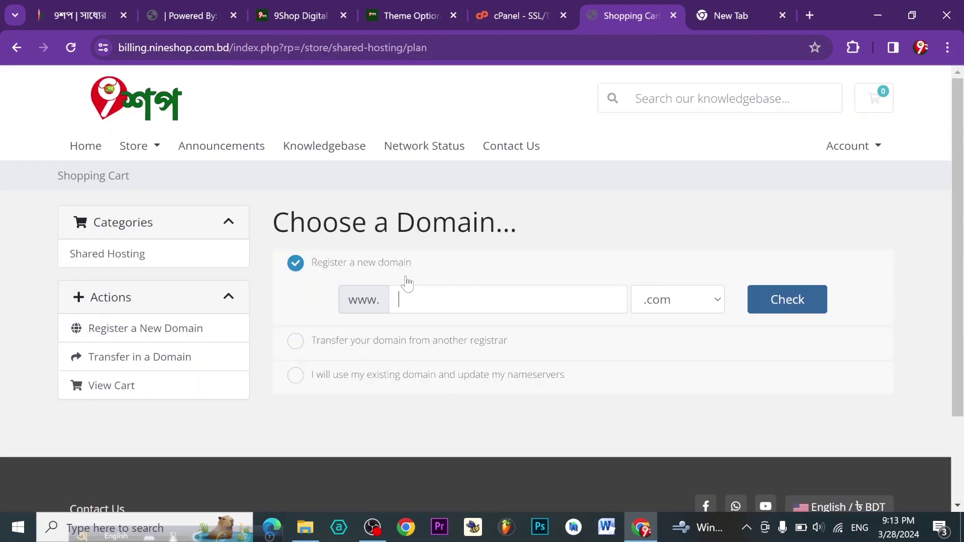
click(296, 376)
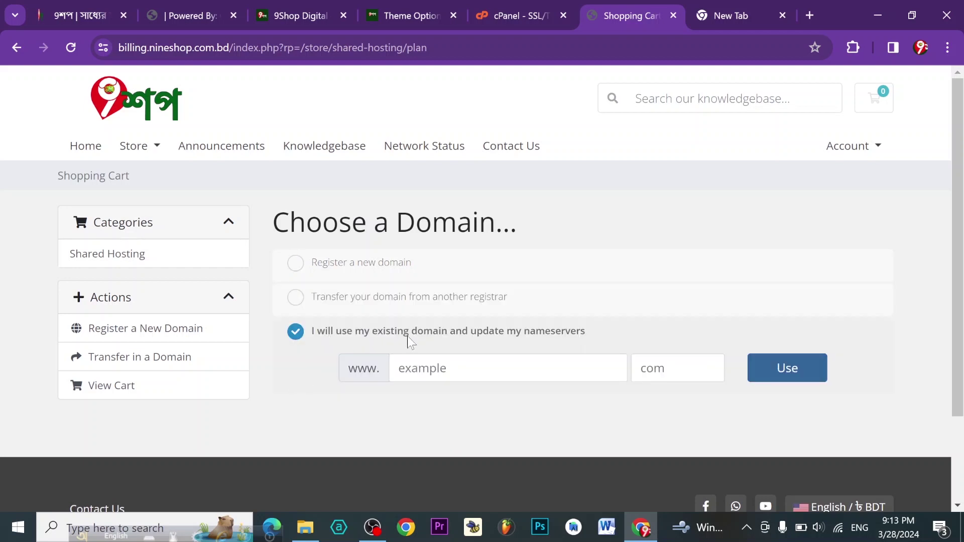
key(Return)
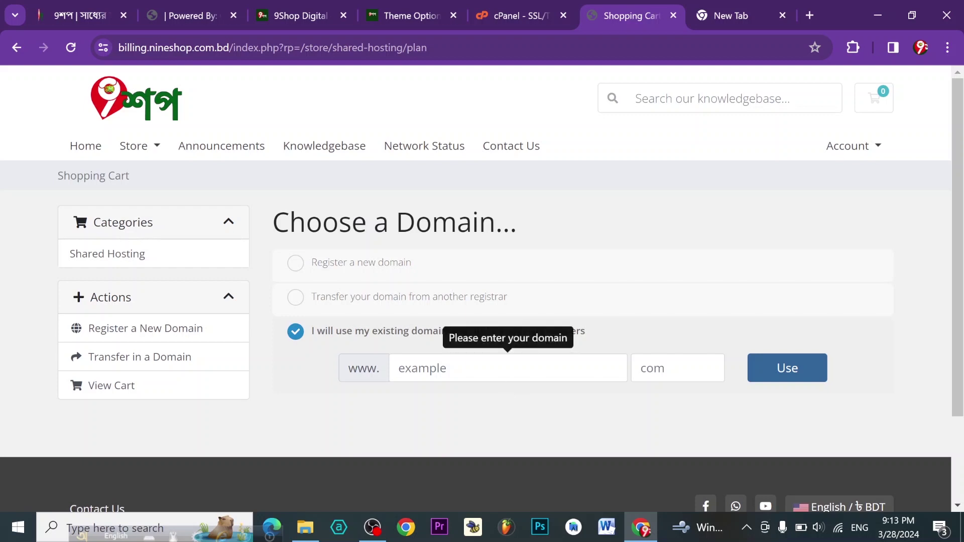
click(304, 269)
key(Return)
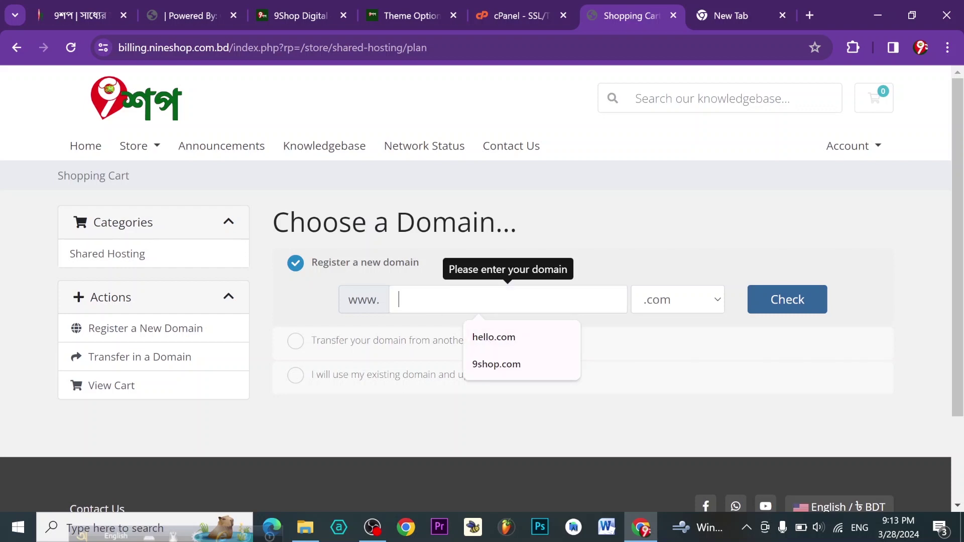
Step: Check whether the new domain rrrrrryrhfhfhf with the .com extension is available for registration
text(rrrrrryrhfhfhf)
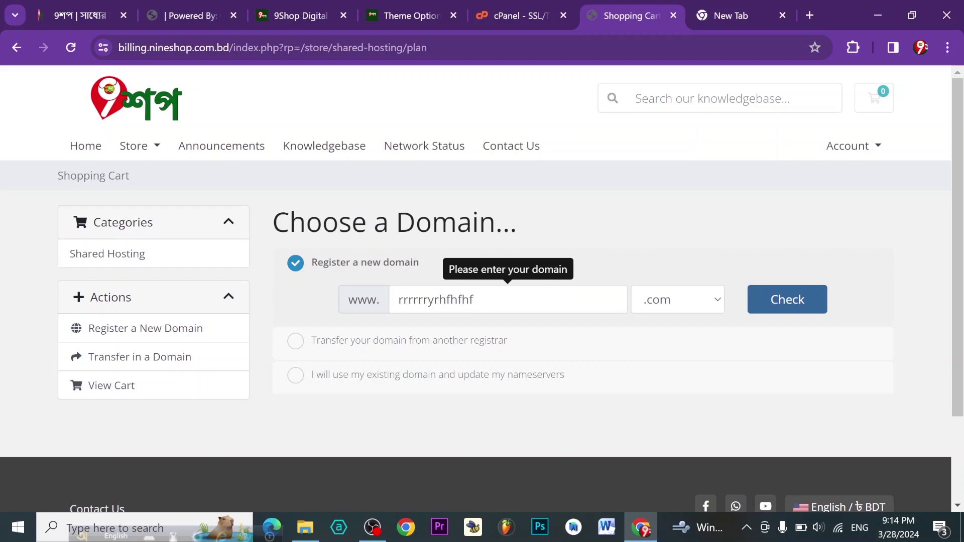
click(712, 301)
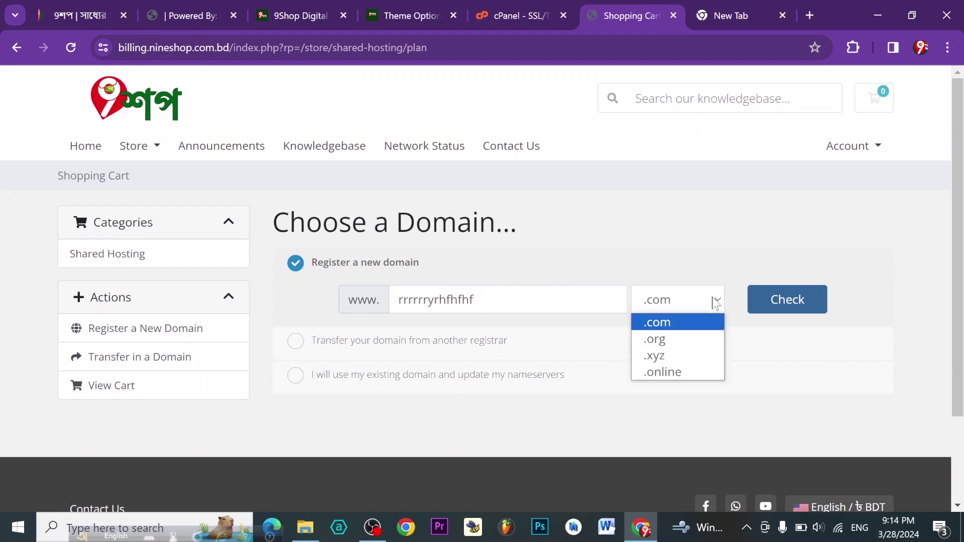
click(711, 325)
click(787, 301)
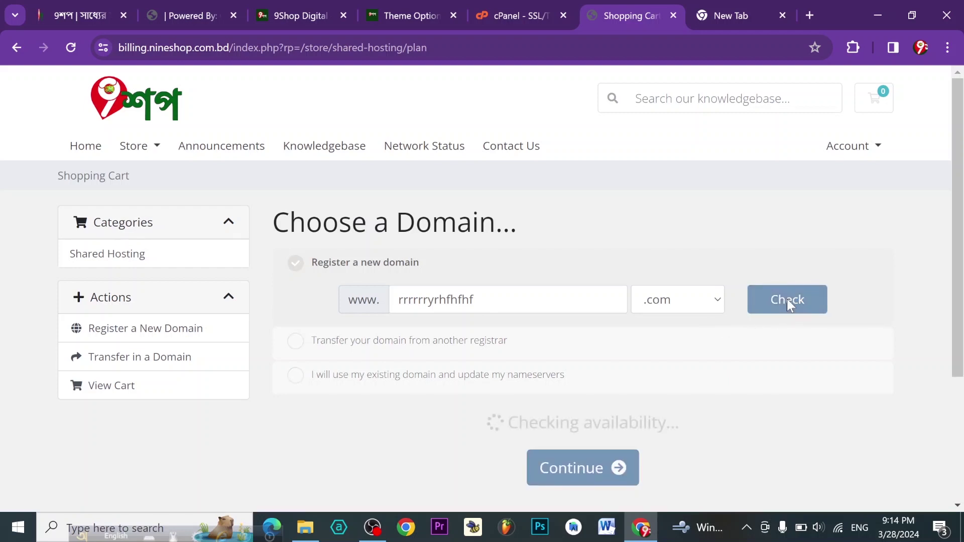
Step: Continue the order with the checked domain and review the Plan - 1 configuration and order summary
scroll(707, 399, down, 4)
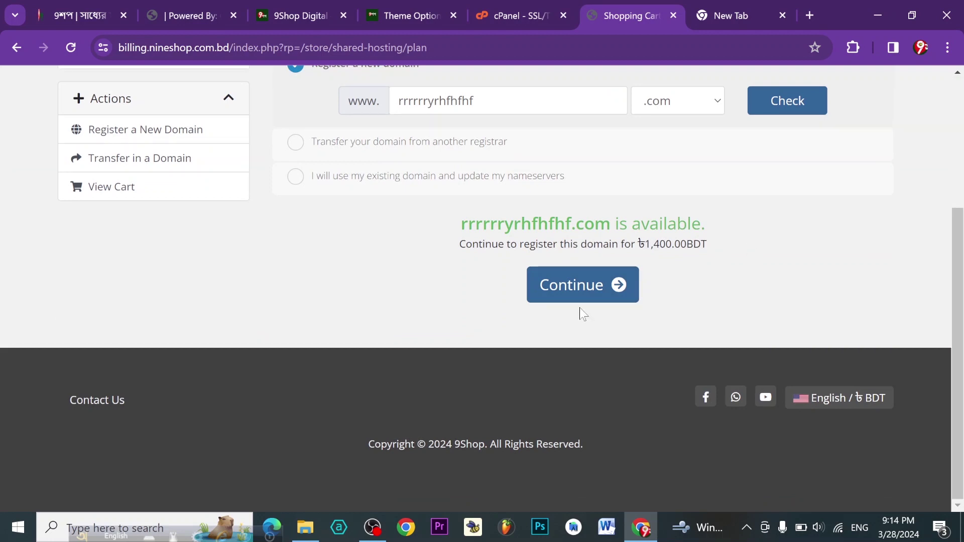
click(573, 294)
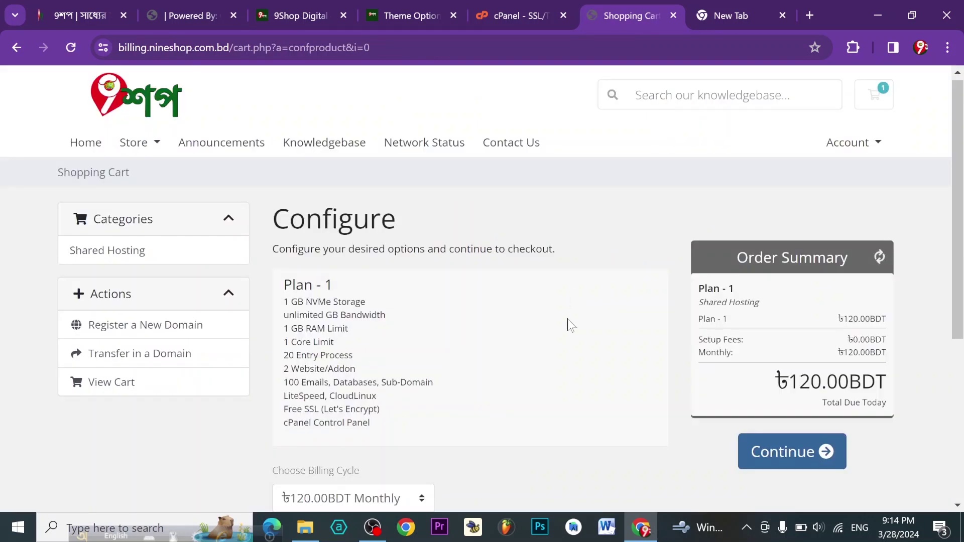
scroll(557, 354, down, 1)
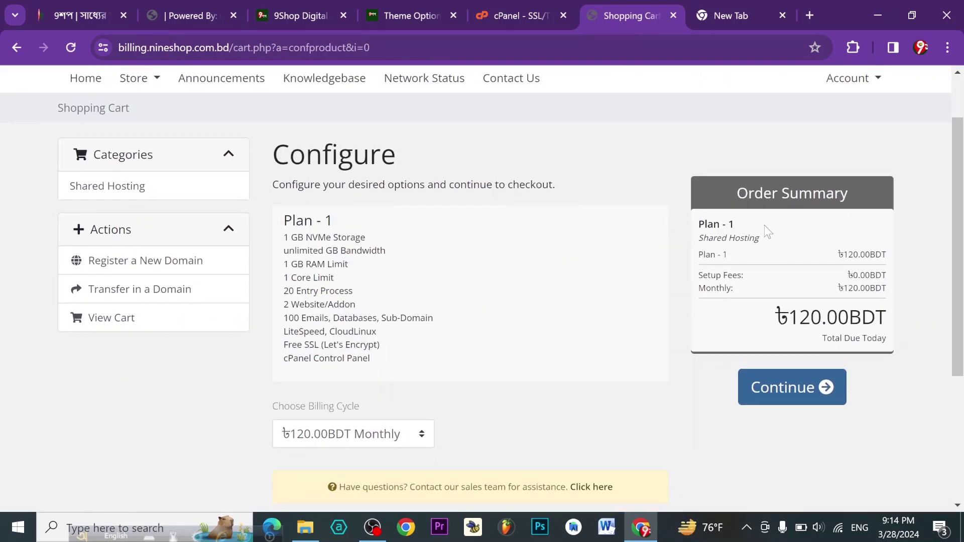
Step: Continue the Plan - 1 order with the monthly billing cycle and review the cart's hosting and domain registration items
scroll(722, 338, down, 3)
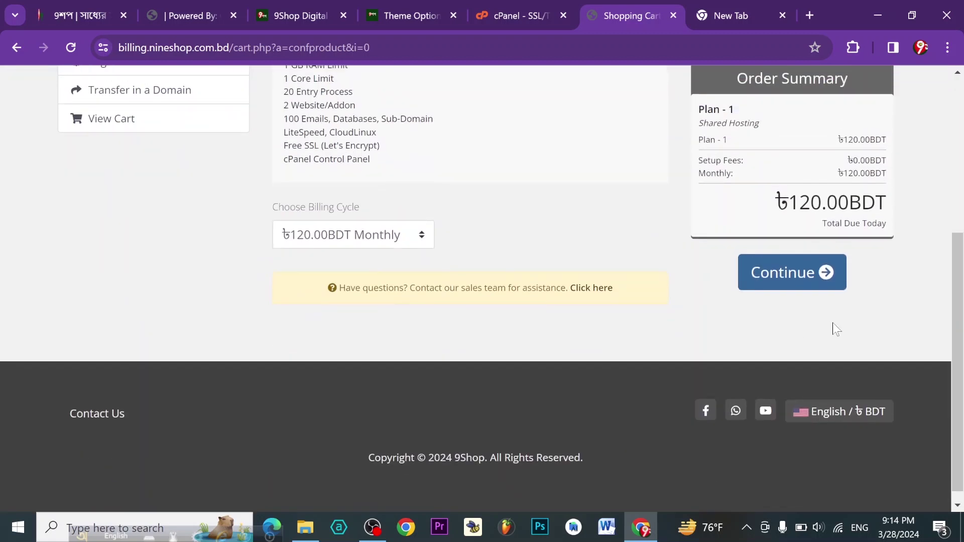
click(801, 283)
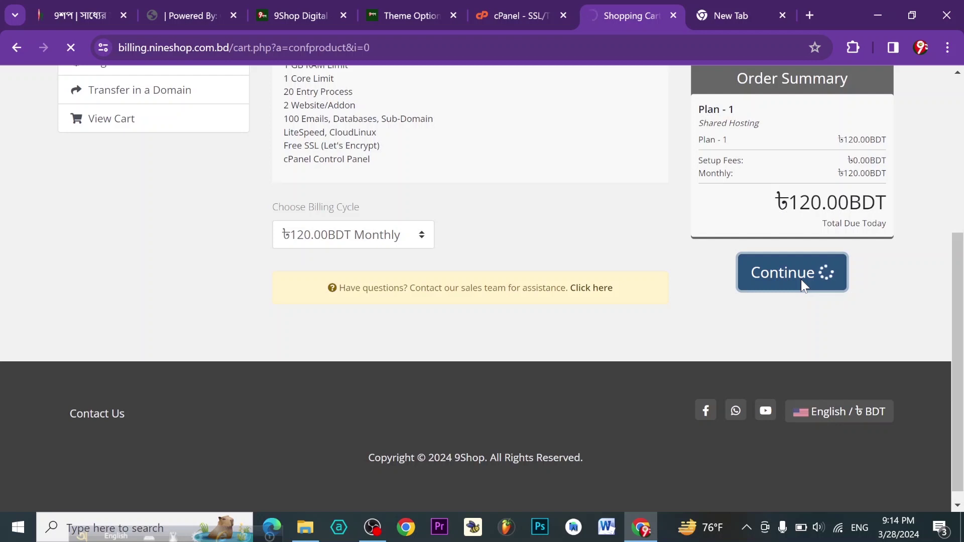
scroll(482, 288, down, 3)
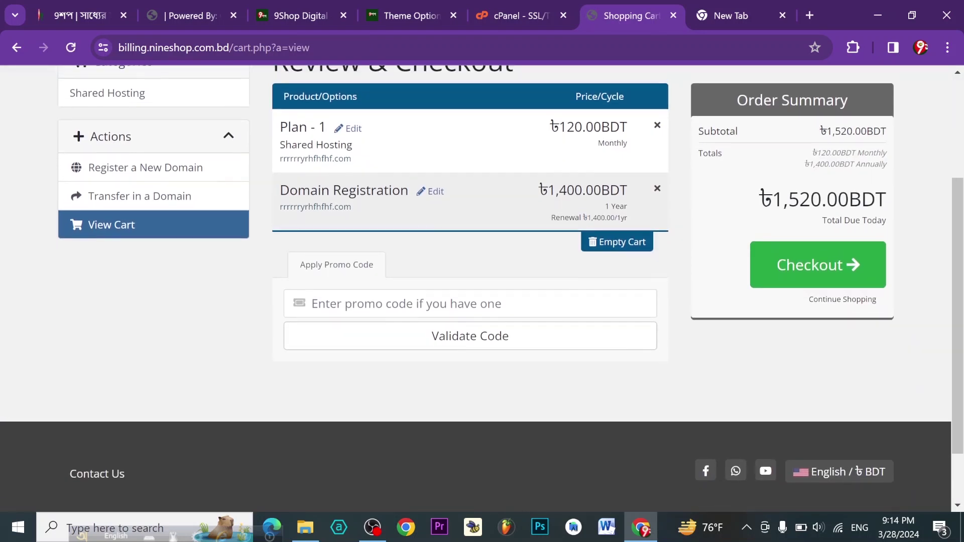
scroll(482, 288, up, 2)
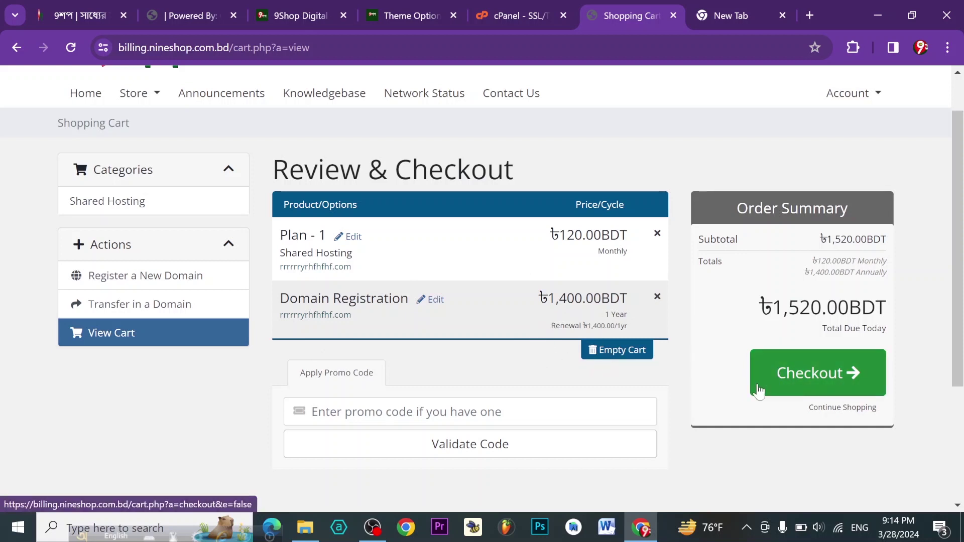
scroll(761, 392, down, 3)
scroll(760, 392, up, 1)
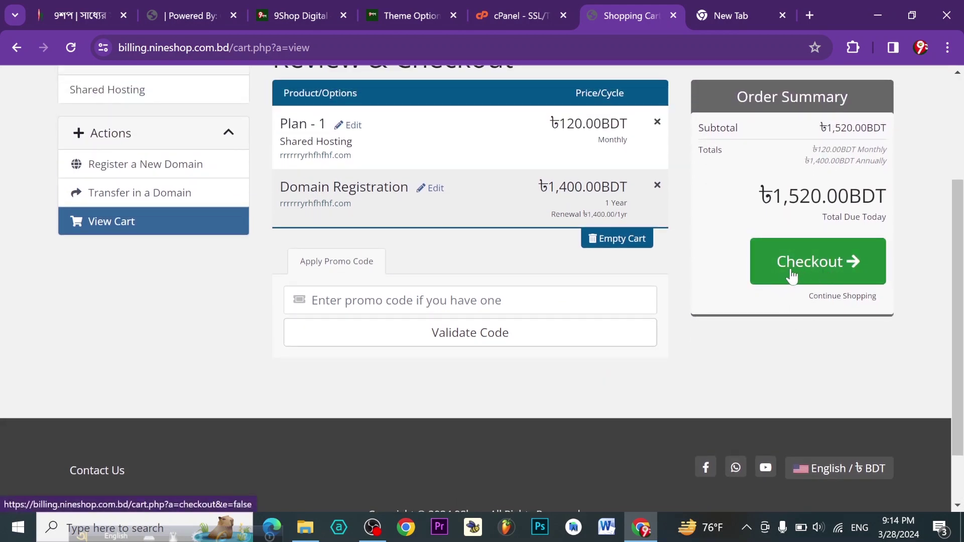
Step: Proceed to checkout, open the Google account selection for signing up, and close it without choosing an account
click(792, 276)
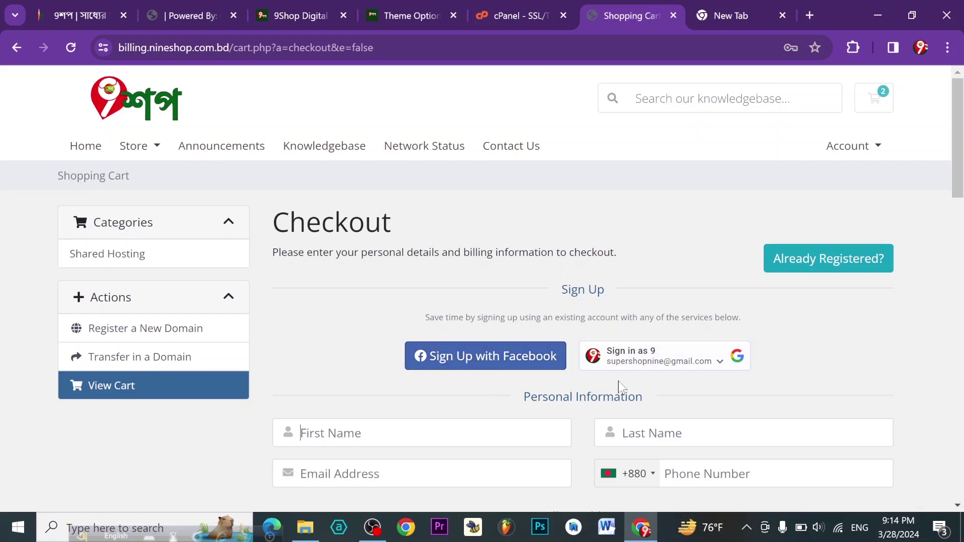
click(718, 363)
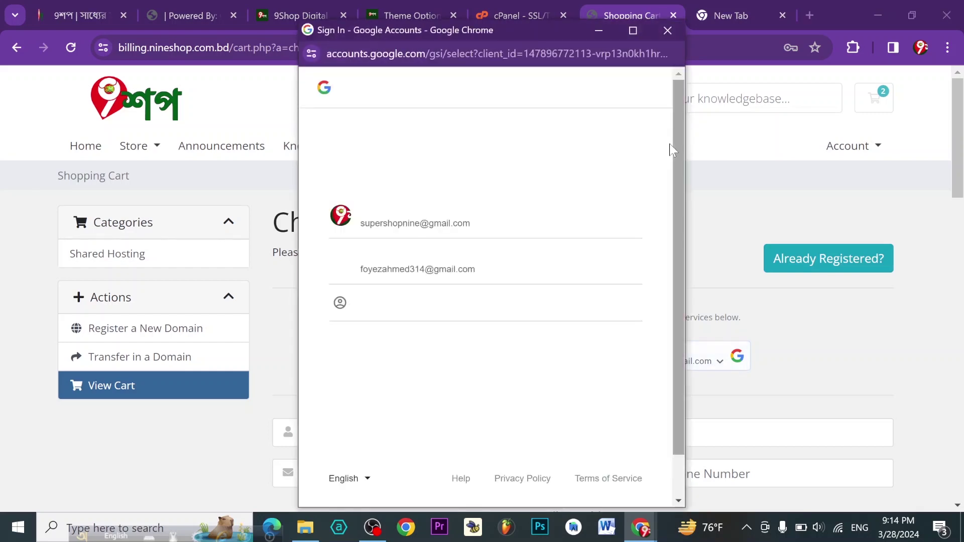
click(667, 32)
Step: Examine the checkout form's registrant, account security, payment and notes sections, and return to the SSL installation dialog in cPanel
scroll(712, 188, down, 10)
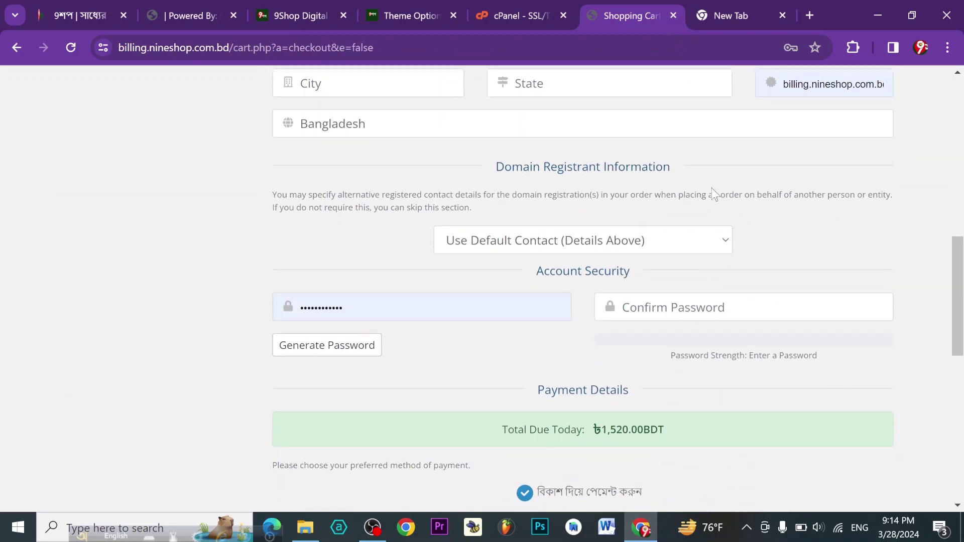
scroll(581, 377, down, 9)
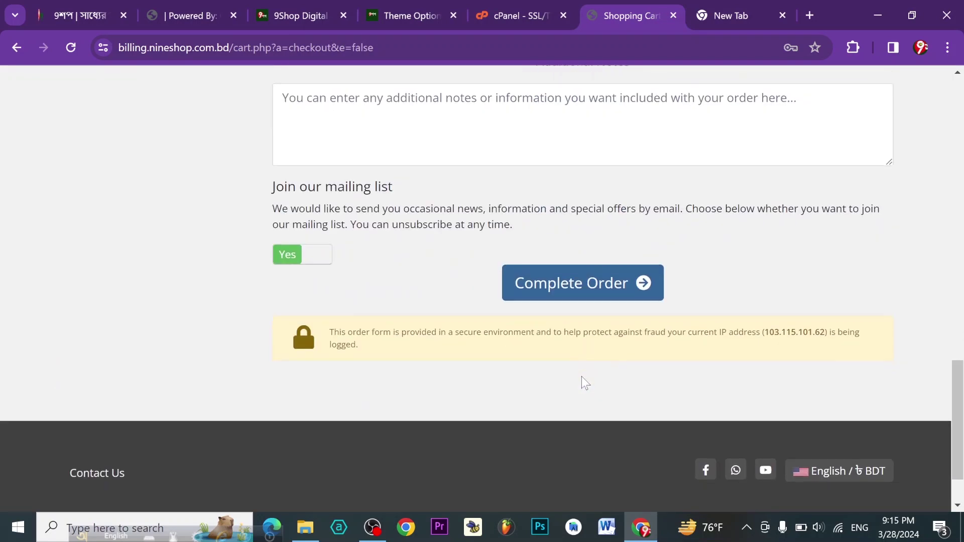
scroll(668, 188, up, 8)
scroll(668, 188, down, 5)
scroll(668, 190, up, 3)
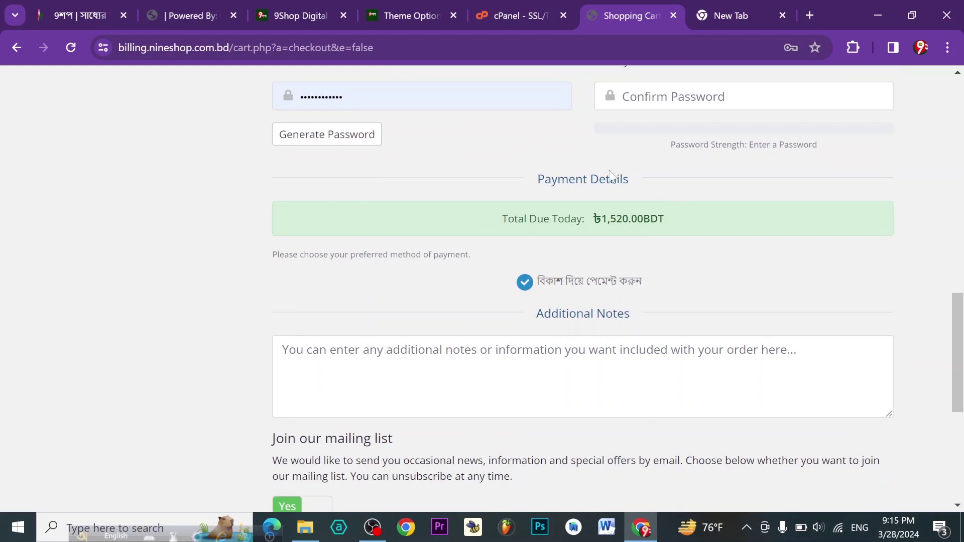
scroll(612, 174, up, 15)
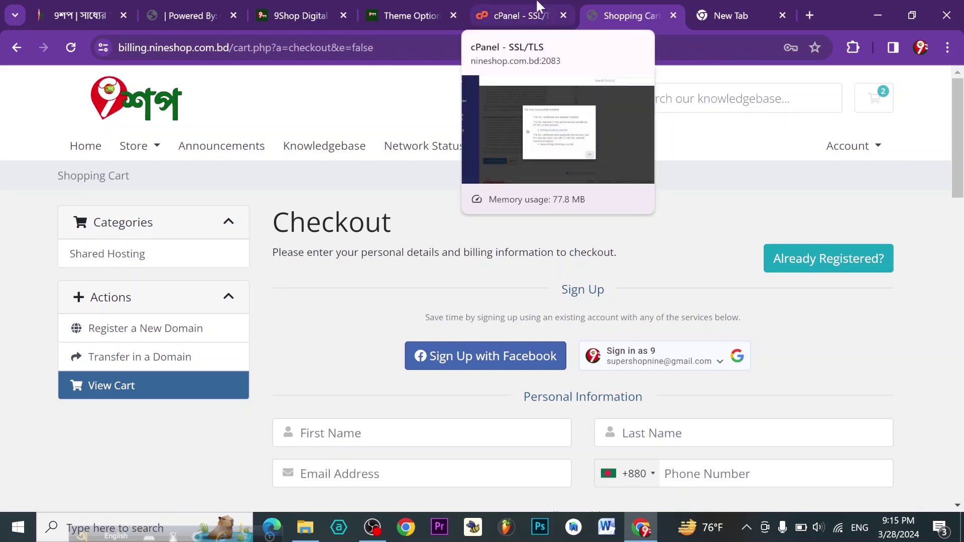
click(494, 6)
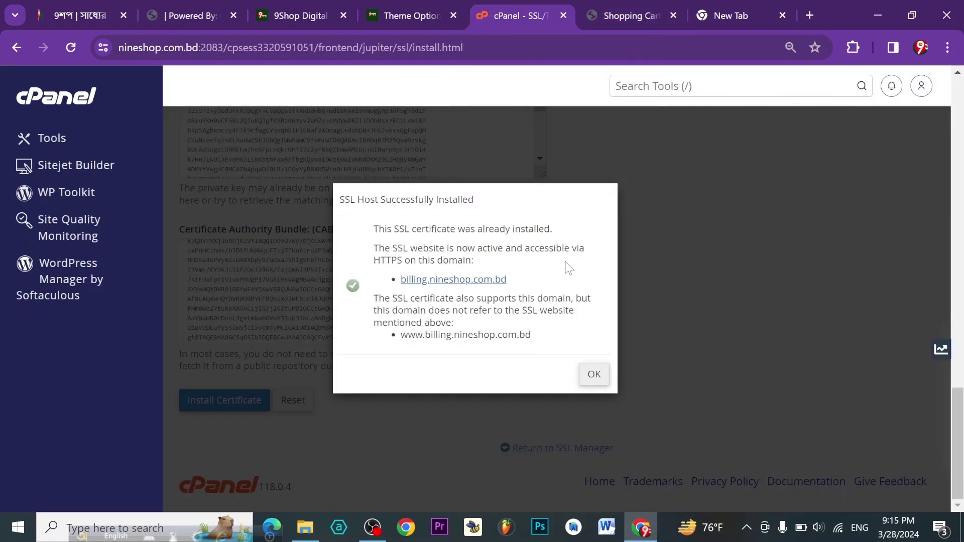